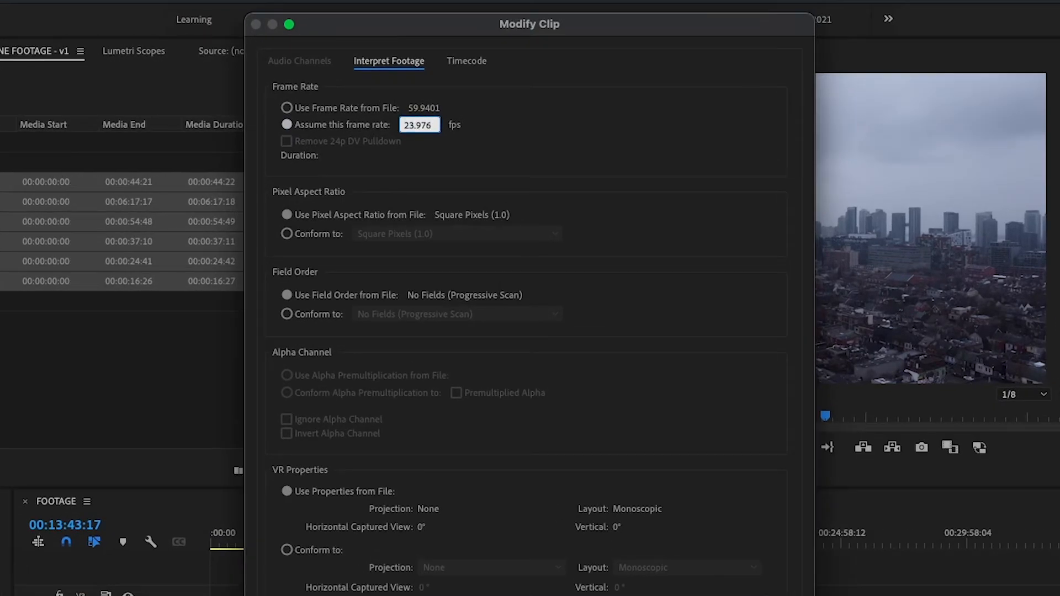
Conform the selected MINI 2 clips to 23.976 fps and attach their proxies, matching DJI_0084_Proxy.mov to the first clip.
{"action": "left_click", "coordinate": [684, 553]}
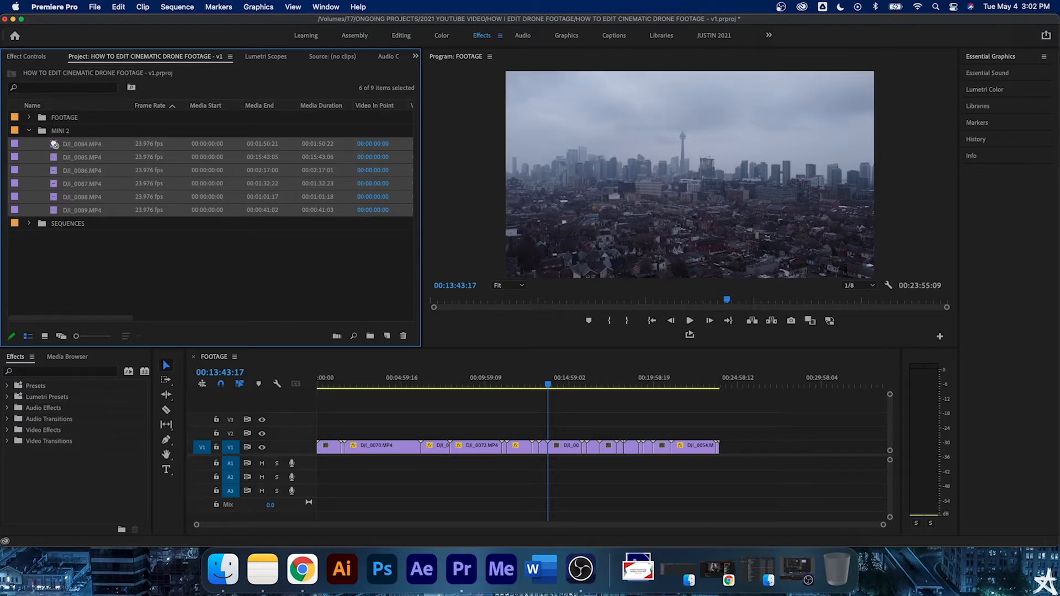
{"action": "right_click", "coordinate": [53, 148]}
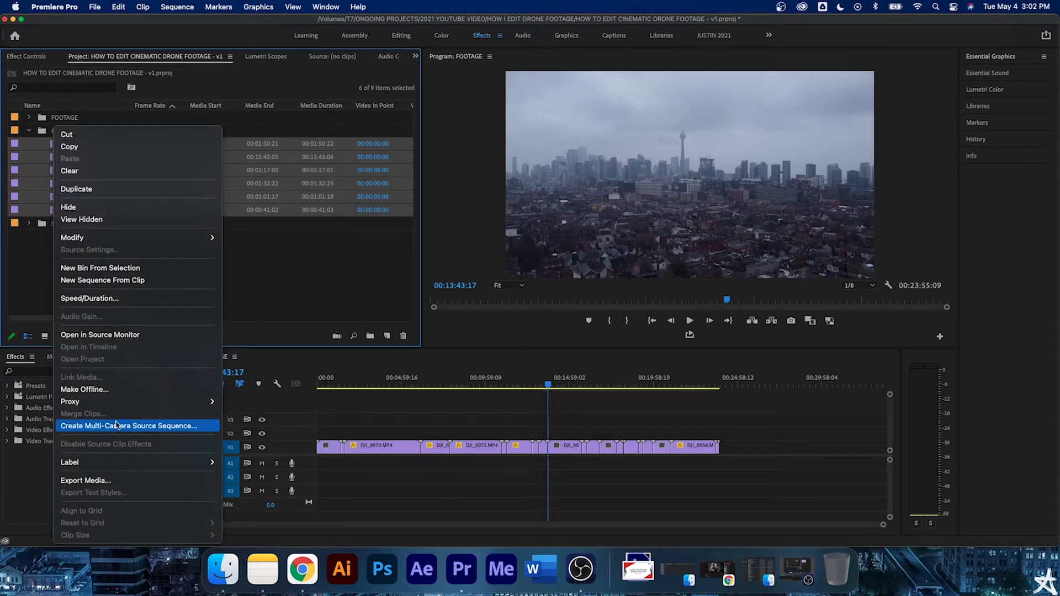
{"action": "mouse_move", "coordinate": [118, 402]}
{"action": "left_click", "coordinate": [256, 413]}
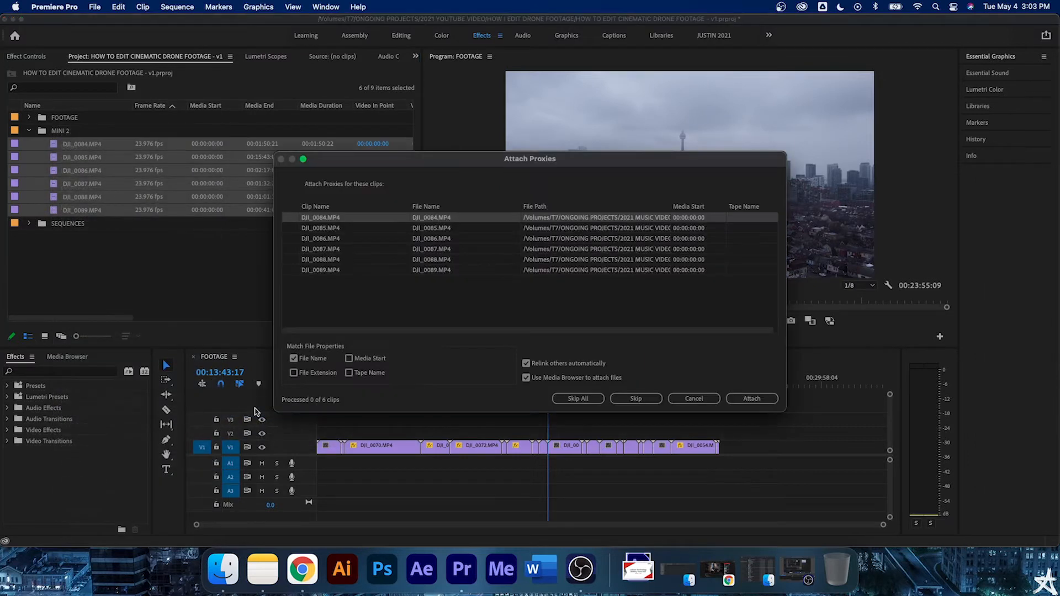
{"action": "left_click", "coordinate": [762, 402]}
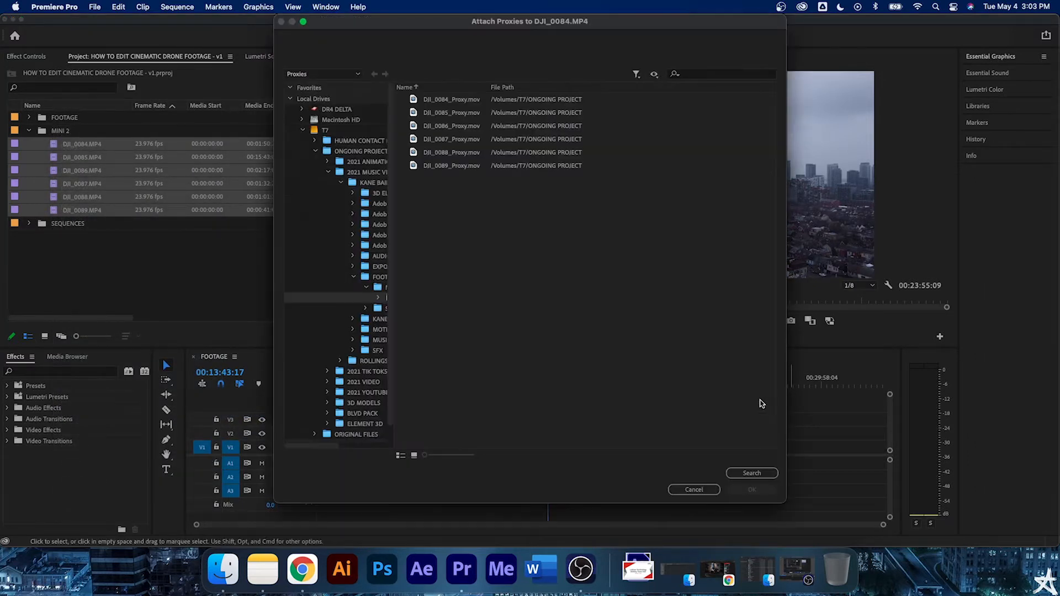
{"action": "left_click", "coordinate": [452, 98]}
{"action": "left_click", "coordinate": [761, 488]}
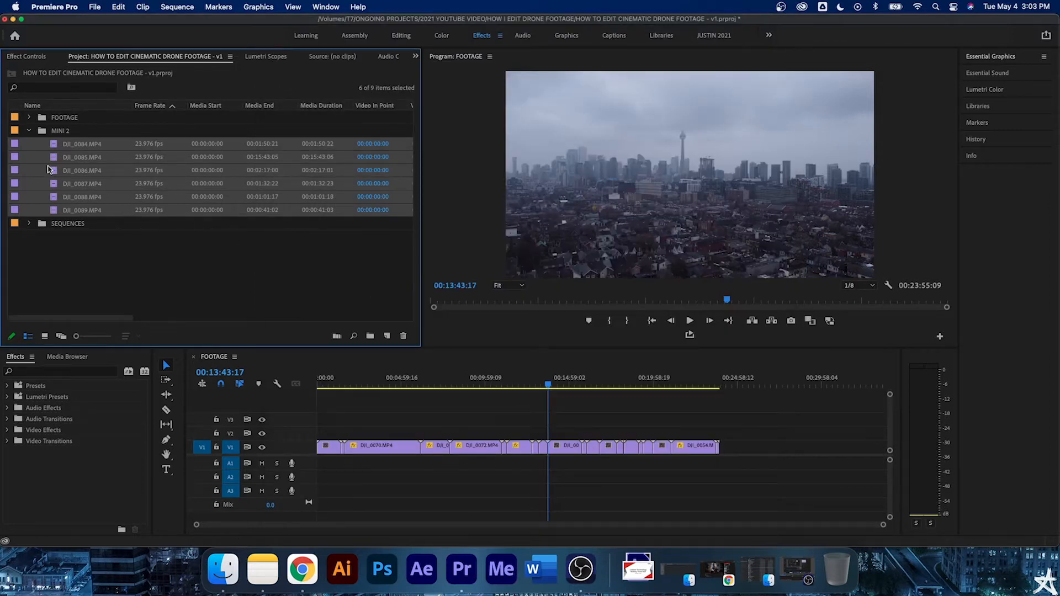
Create a new sequence from the six selected MINI 2 clips.
{"action": "left_click_drag", "start_coordinate": [52, 146], "coordinate": [389, 339]}
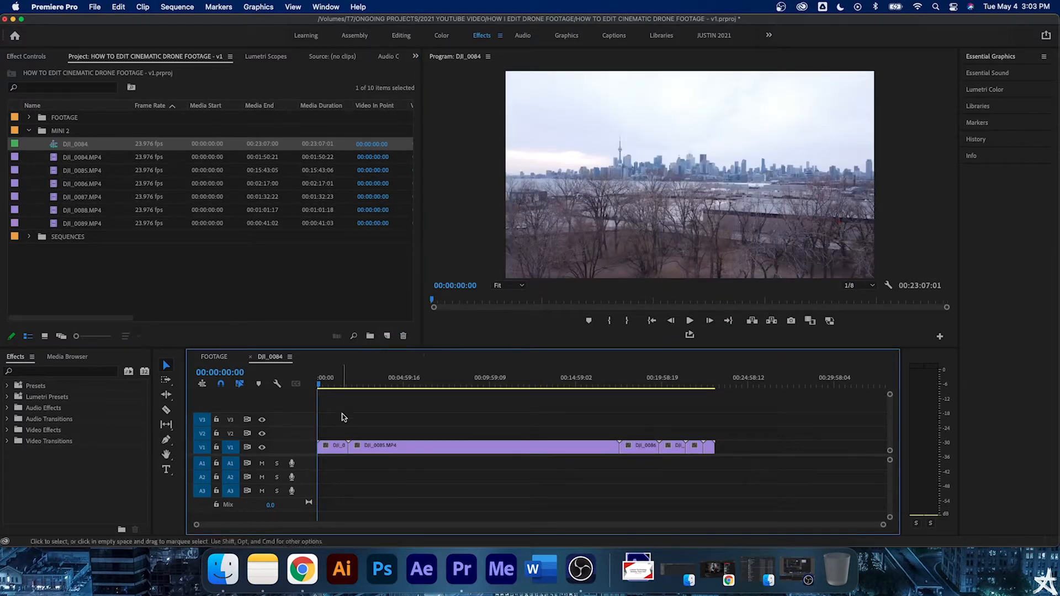
Enable proxy playback for the DJI_0084 sequence preview and set the playback resolution to 1/2.
{"action": "left_click", "coordinate": [830, 321]}
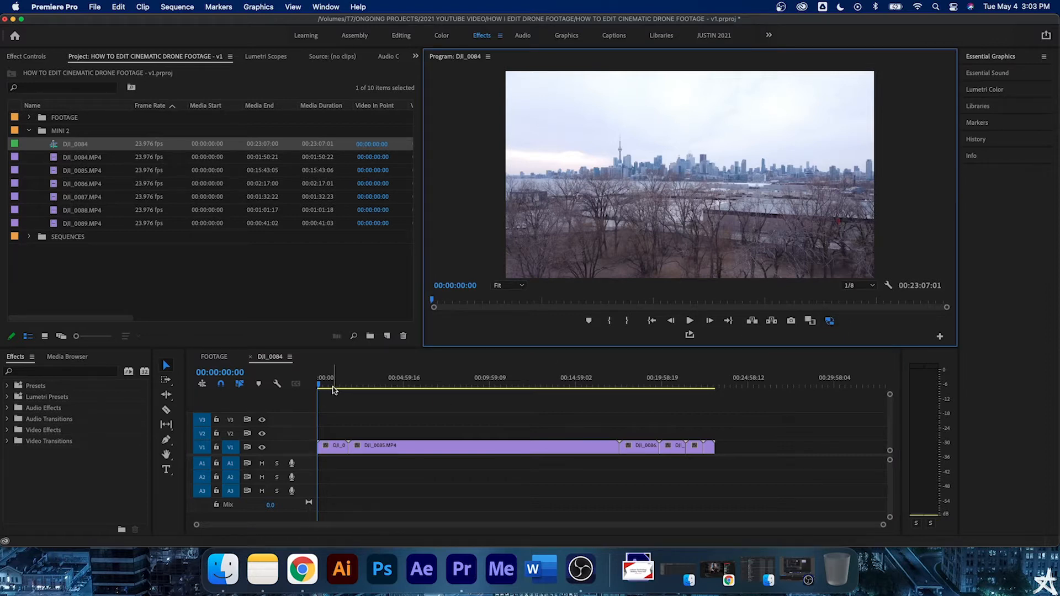
{"action": "left_click", "coordinate": [865, 287]}
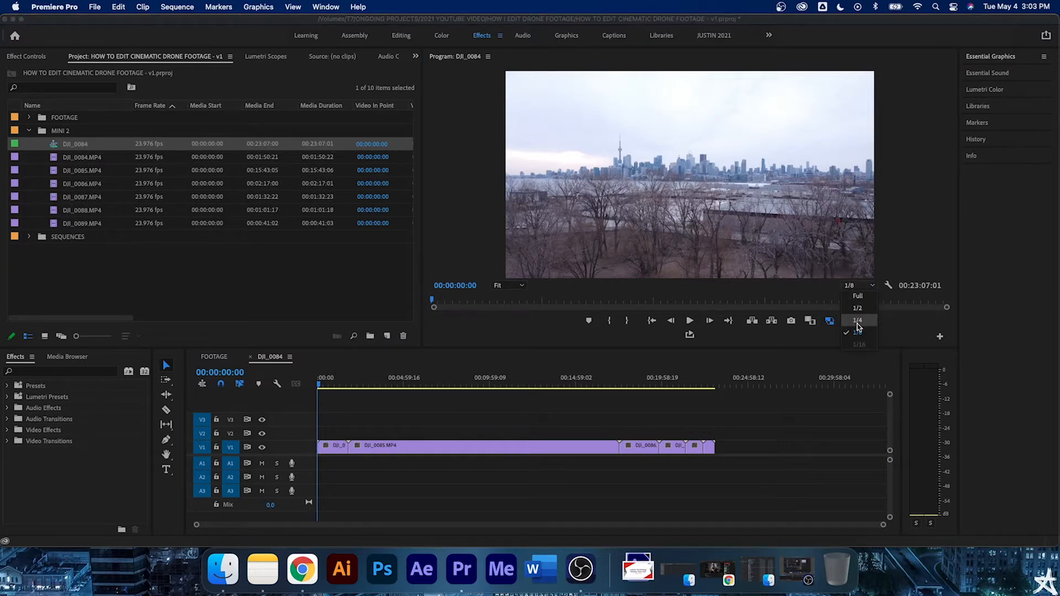
{"action": "left_click", "coordinate": [860, 311]}
Skim through the footage for a usable shot and split the DJI_0085.MP4 clip at 00:17:15:12.
{"action": "left_click_drag", "start_coordinate": [348, 385], "coordinate": [293, 388]}
{"action": "key", "text": "space"}
{"action": "key", "text": "="}
{"action": "key", "text": "="}
{"action": "key", "text": "="}
{"action": "key", "text": "-"}
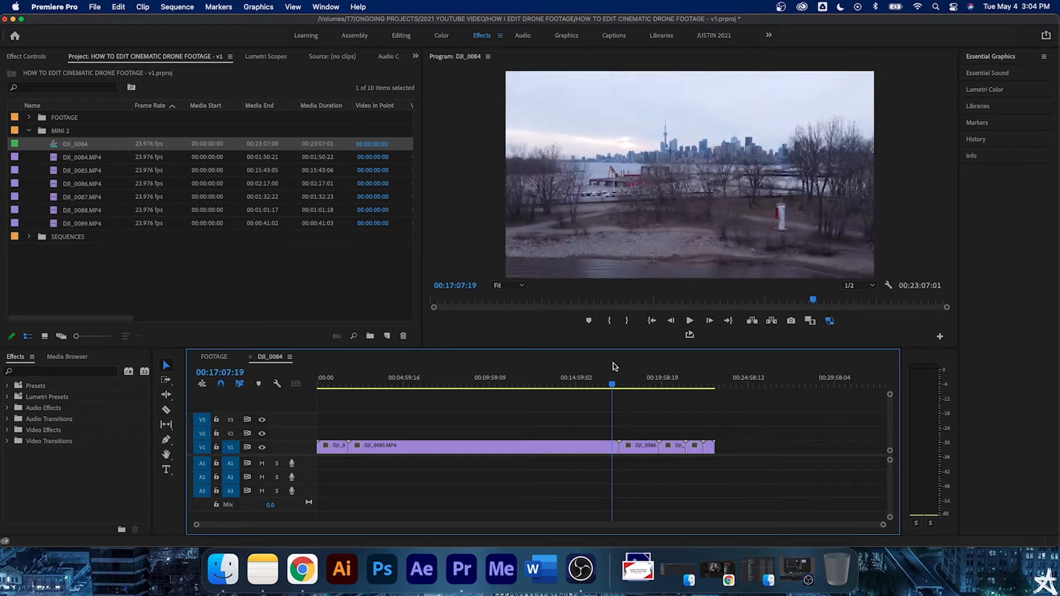
{"action": "key", "text": "equal"}
{"action": "key", "text": "super+k"}
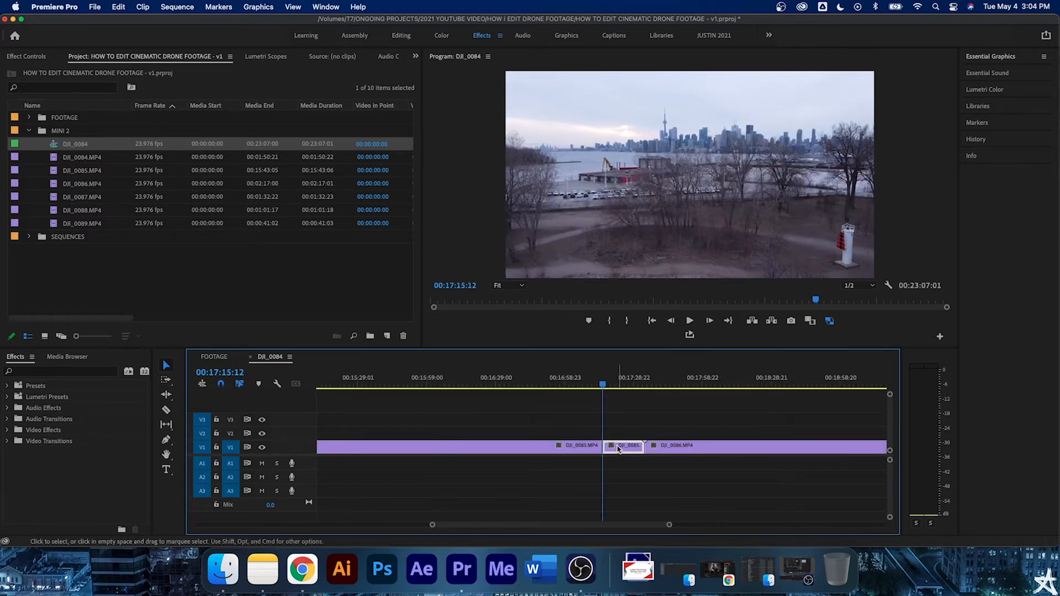
Preview the split-off DJI_0085 segment, isolate its first 15 seconds or so, and move that part up to track V2.
{"action": "left_click", "coordinate": [627, 445]}
{"action": "key", "text": "space"}
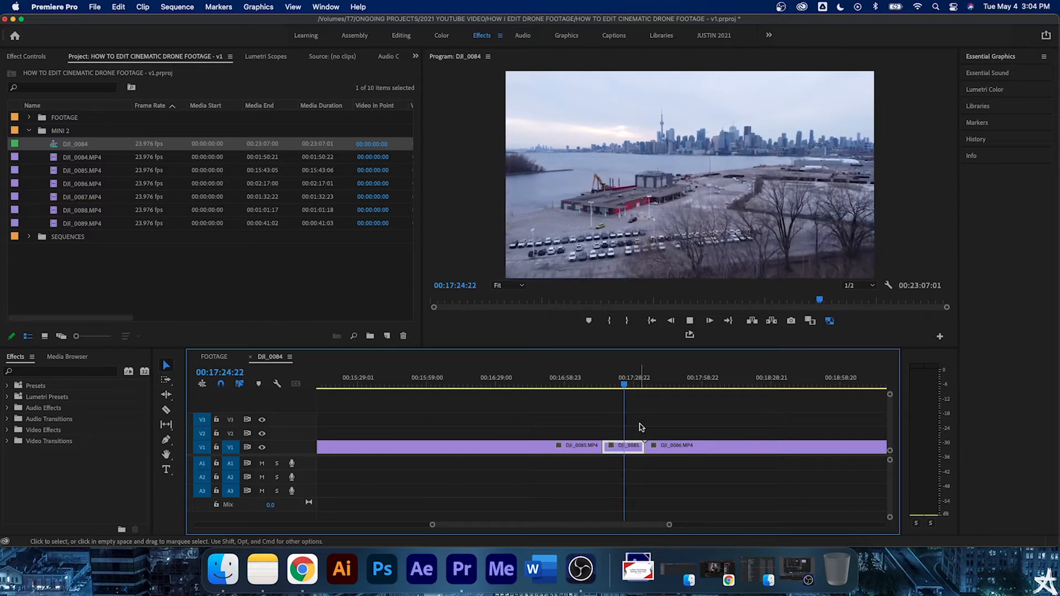
{"action": "key", "text": "space"}
{"action": "left_click_drag", "start_coordinate": [623, 445], "coordinate": [622, 433]}
{"action": "left_click_drag", "start_coordinate": [626, 390], "coordinate": [605, 388]}
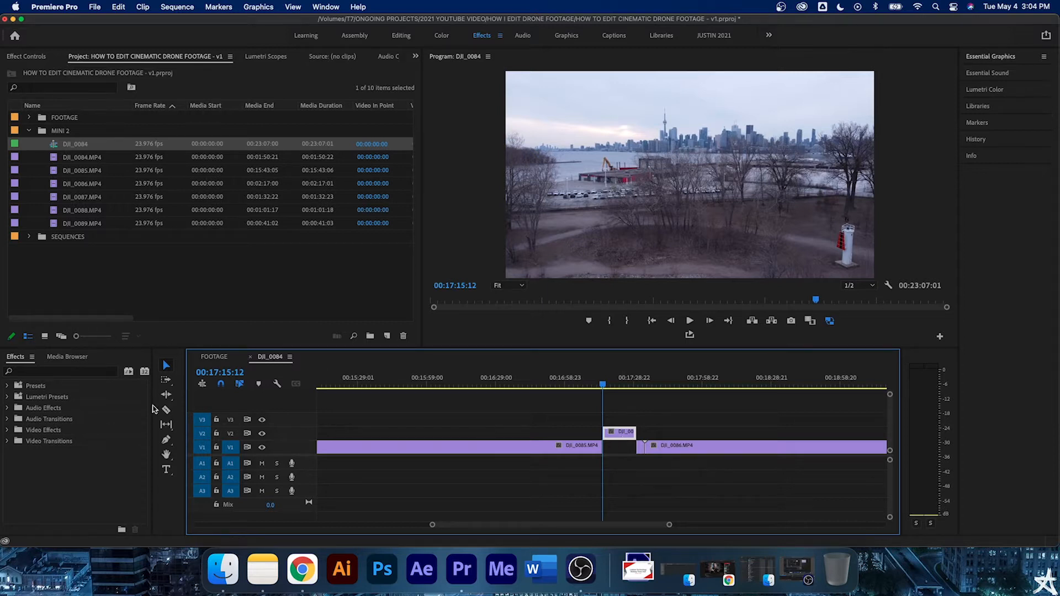
Find the Warp Stabilizer effect and apply it to the DJI_0085 segment on V2.
{"action": "left_click", "coordinate": [58, 371]}
{"action": "type", "text": "warp"}
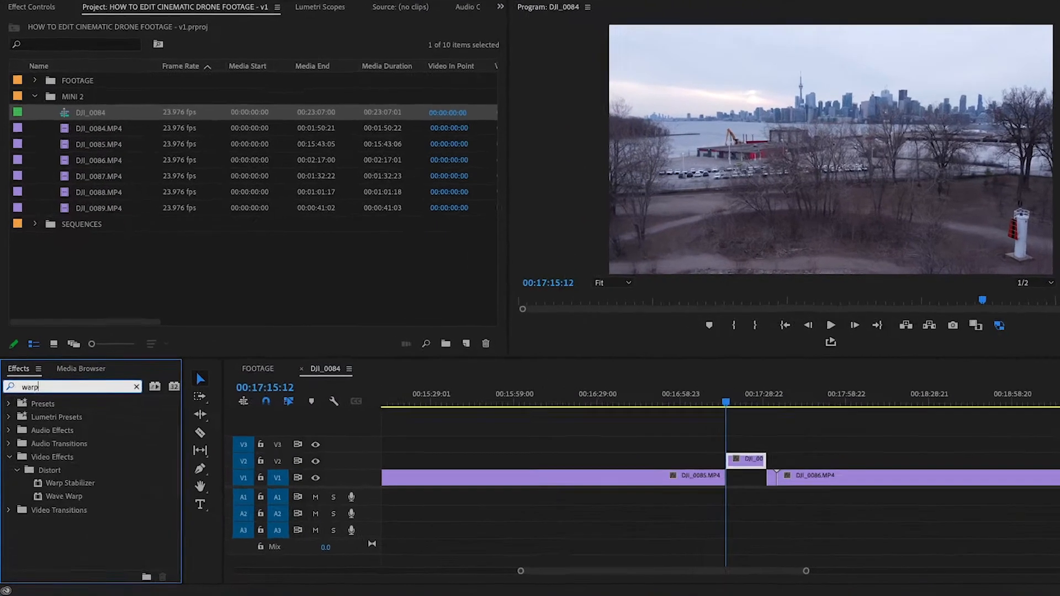
{"action": "left_click", "coordinate": [62, 453]}
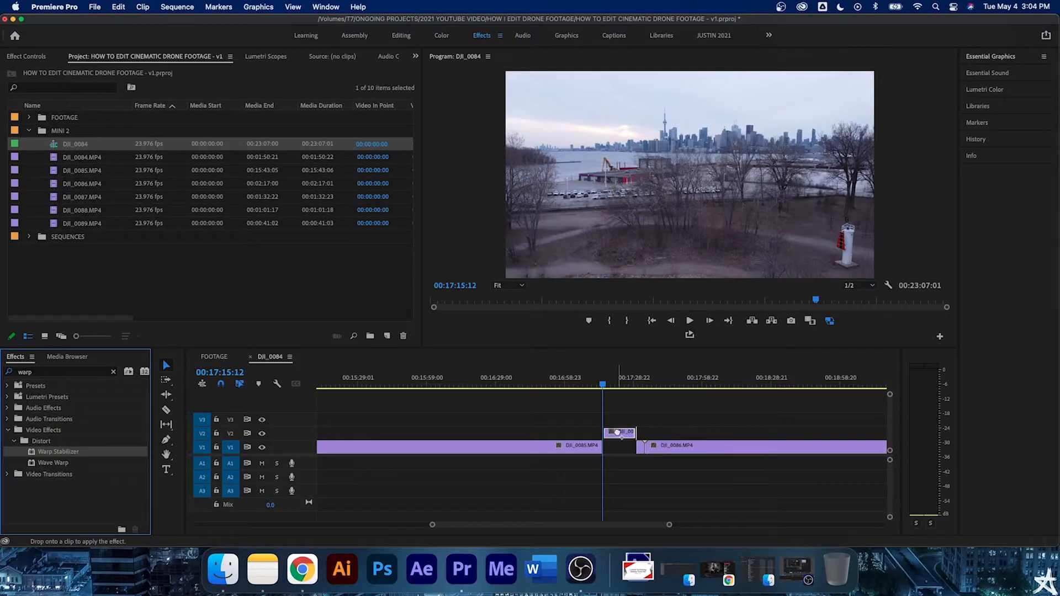
{"action": "left_click_drag", "start_coordinate": [617, 432], "coordinate": [618, 432]}
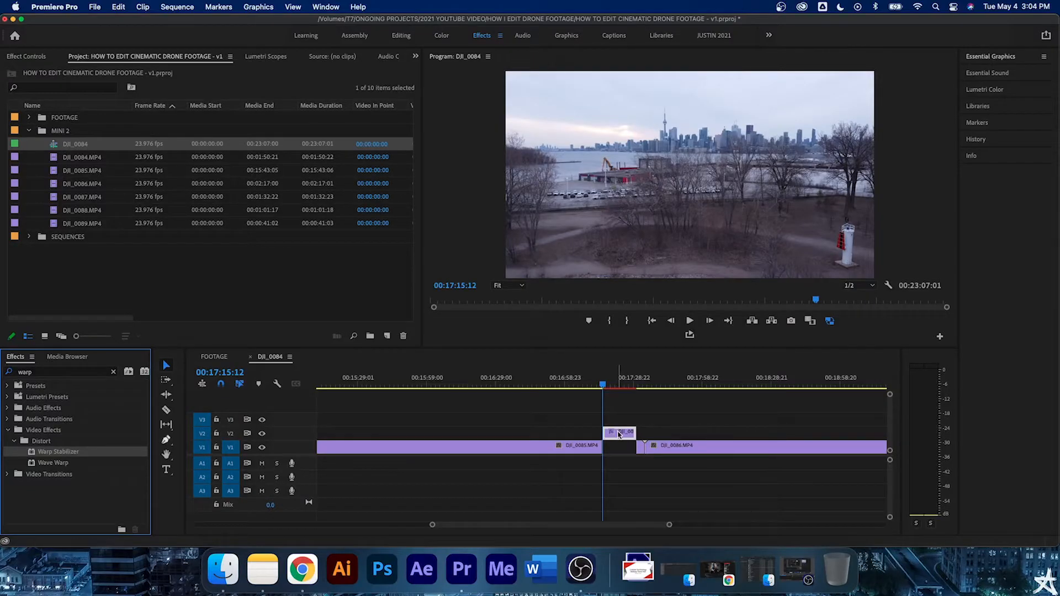
Review the Warp Stabilizer settings and its available stabilization methods, keeping Subspace Warp.
{"action": "left_click", "coordinate": [24, 57]}
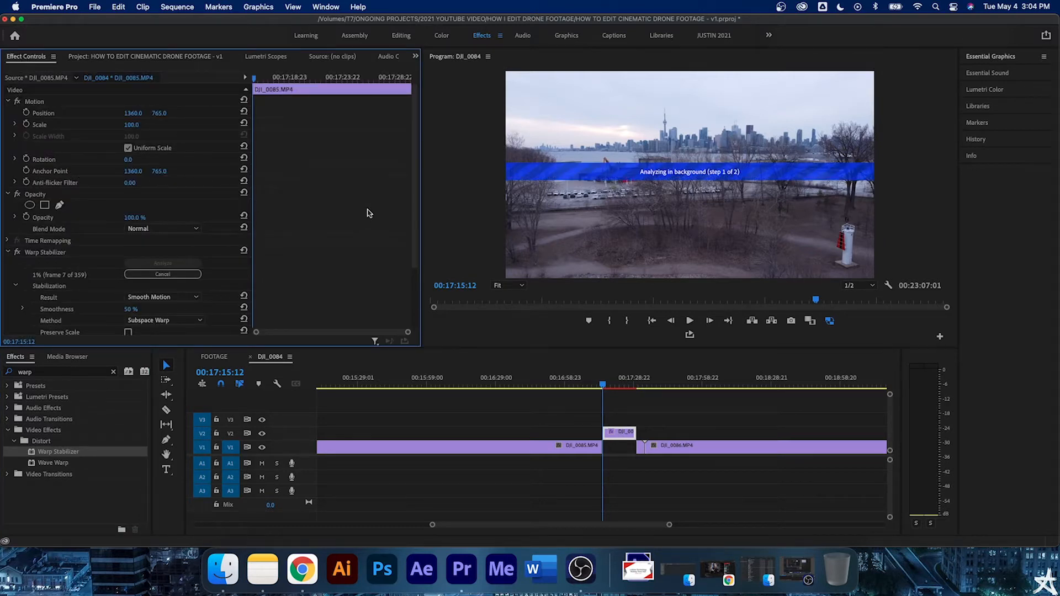
{"action": "left_click_drag", "start_coordinate": [414, 211], "coordinate": [413, 279]}
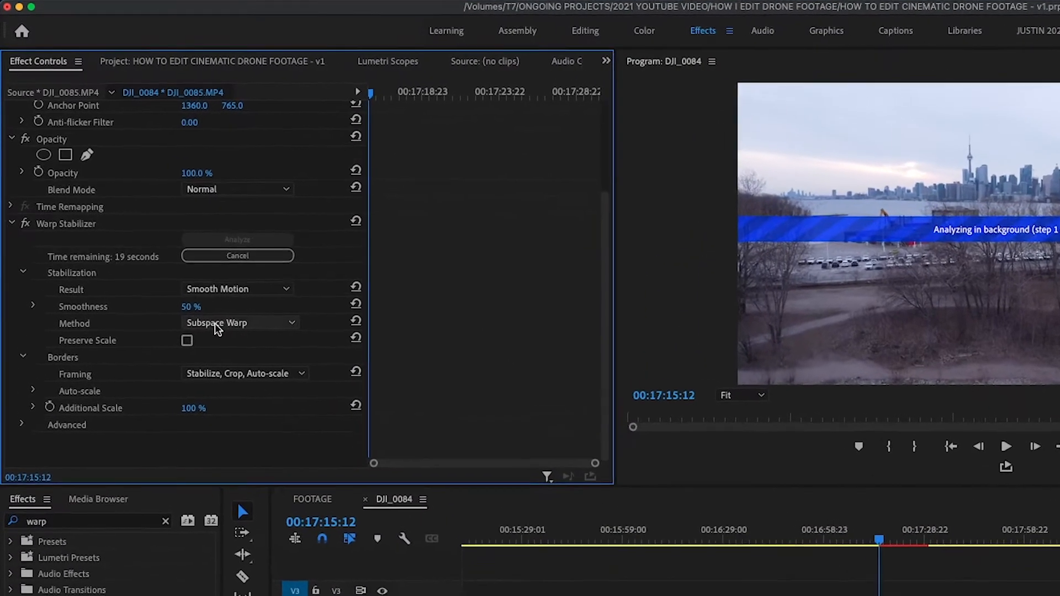
{"action": "left_click", "coordinate": [249, 332]}
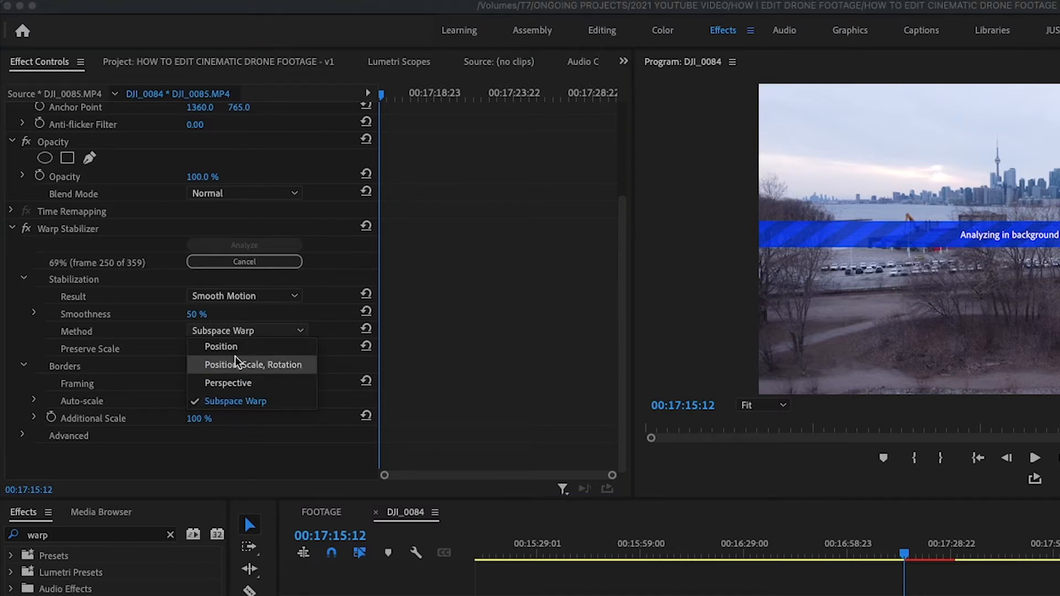
{"action": "left_click", "coordinate": [266, 330]}
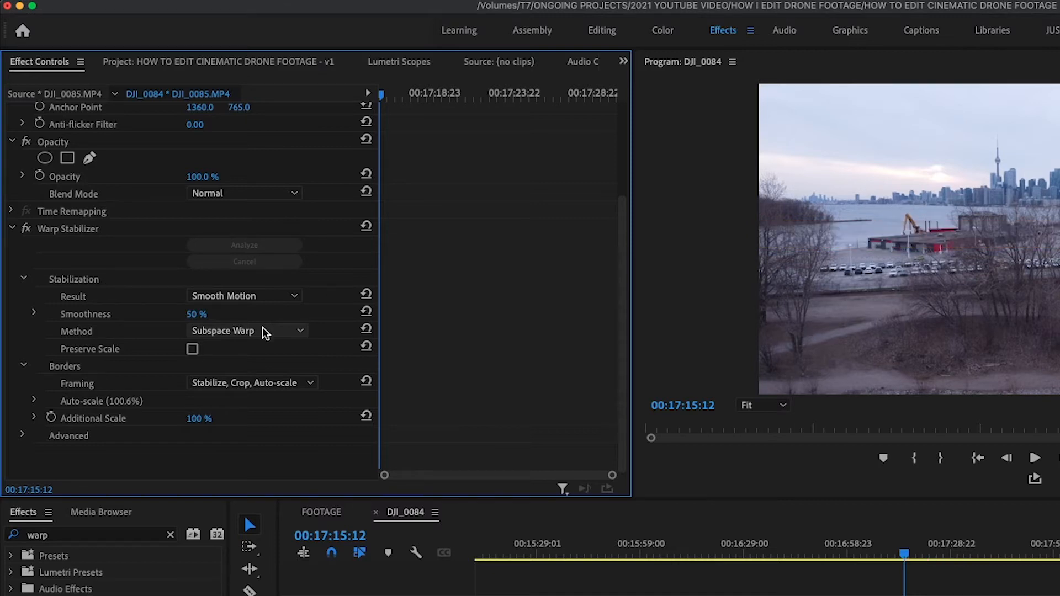
{"action": "key", "text": "space"}
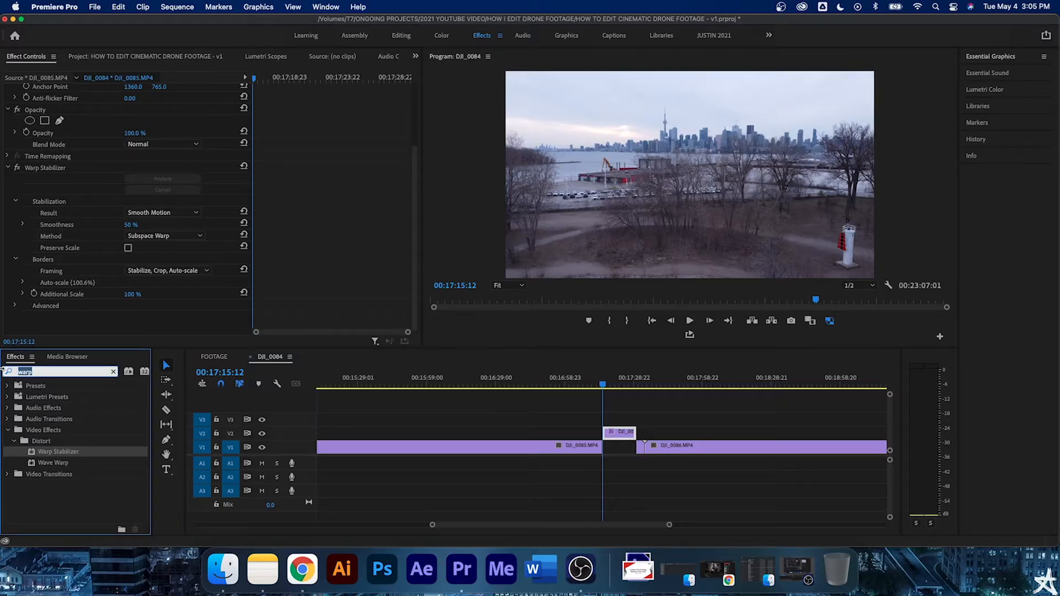
Apply the Lumetri Color effect to the V2 segment and collapse the Warp Stabilizer settings.
{"action": "type", "text": "lumetri c"}
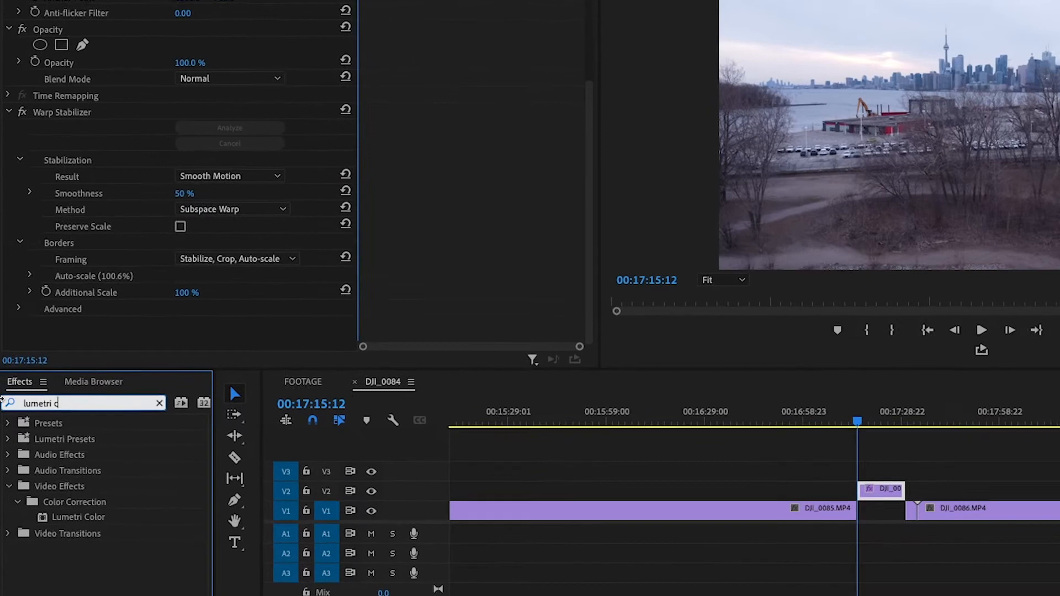
{"action": "left_click_drag", "start_coordinate": [74, 516], "coordinate": [937, 508]}
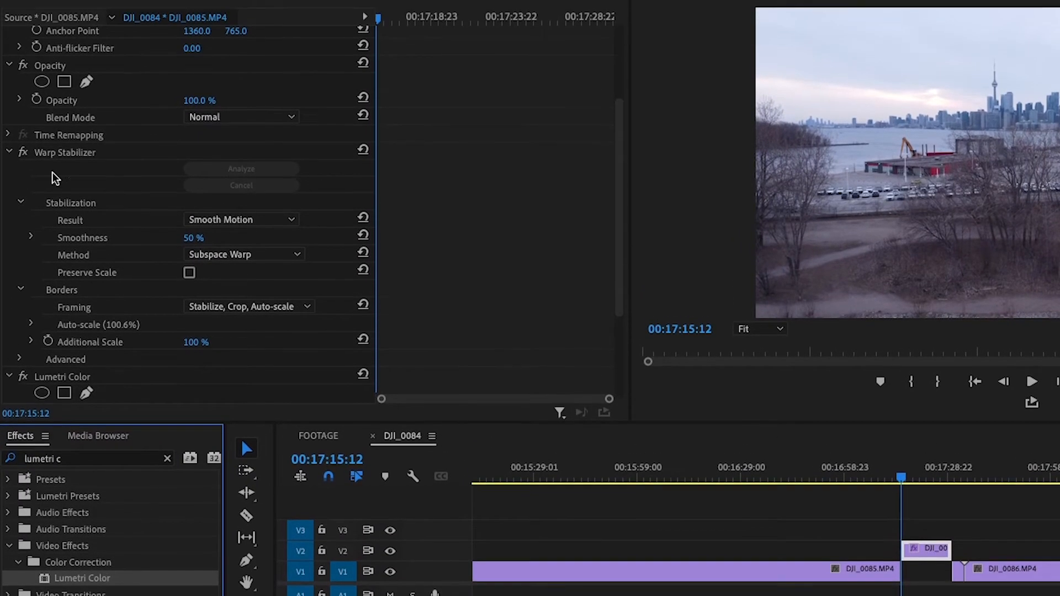
{"action": "left_click", "coordinate": [9, 103]}
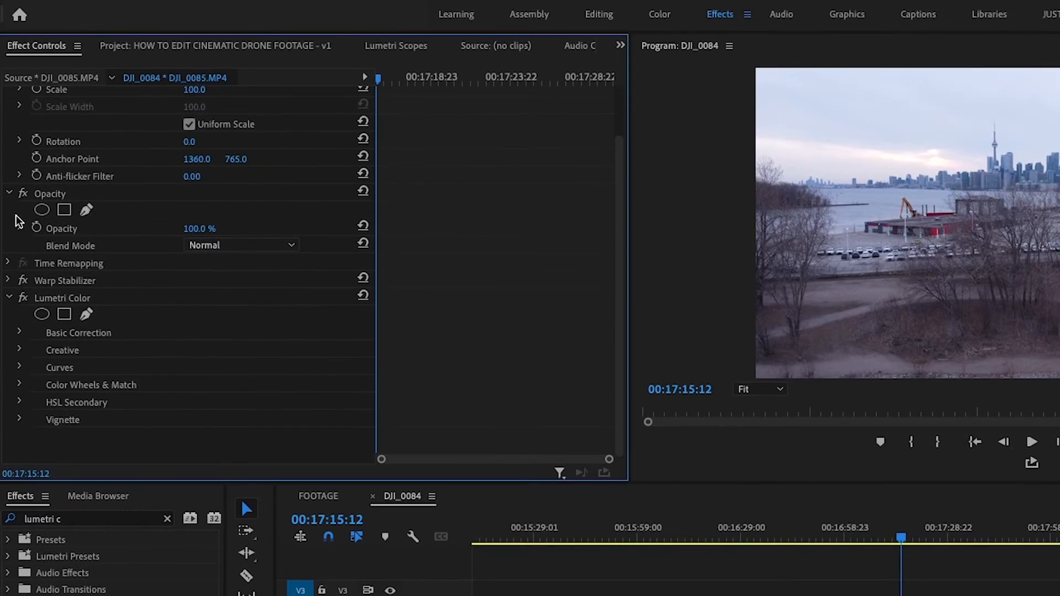
Load Drive - LOG.cube from T7 > ONGOING PROJECTS > BLVD PACK > CINEMATIC LUTS > LOG as the Lumetri creative look.
{"action": "left_click", "coordinate": [20, 349]}
{"action": "left_click", "coordinate": [223, 383]}
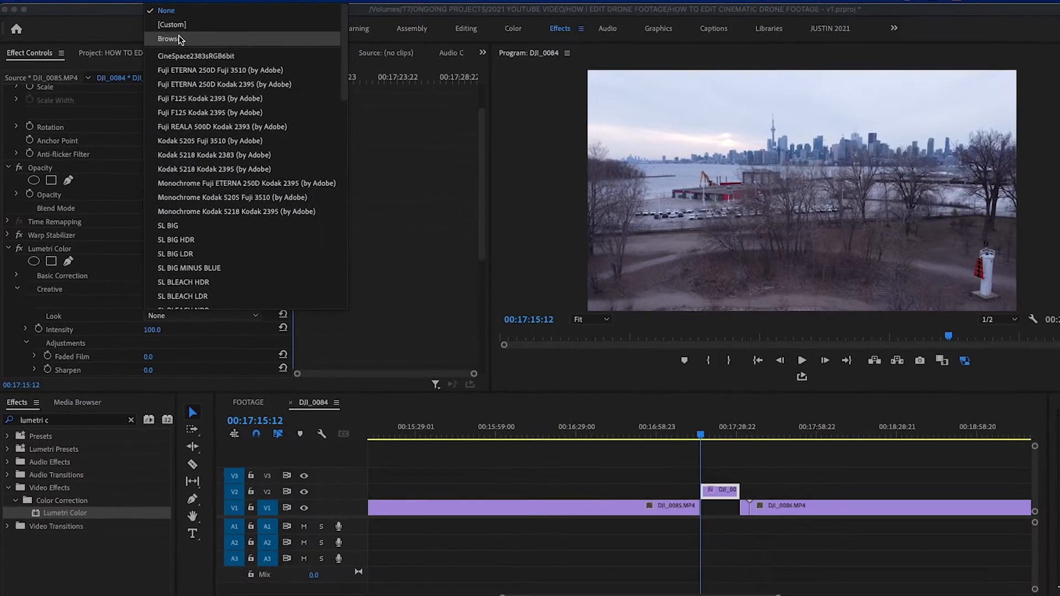
{"action": "left_click", "coordinate": [177, 38]}
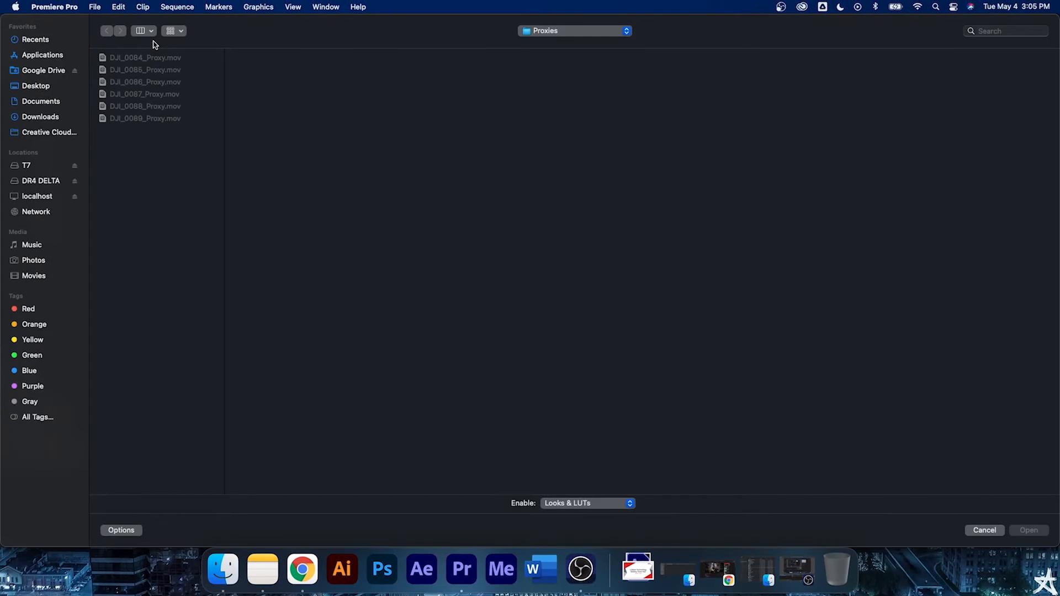
{"action": "left_click", "coordinate": [563, 32]}
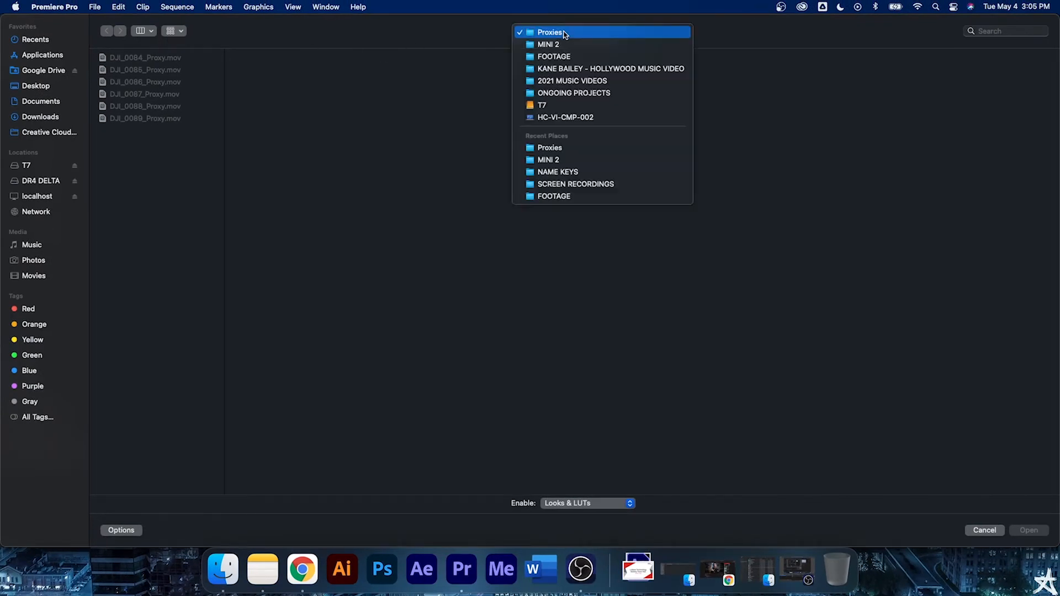
{"action": "left_click", "coordinate": [551, 105]}
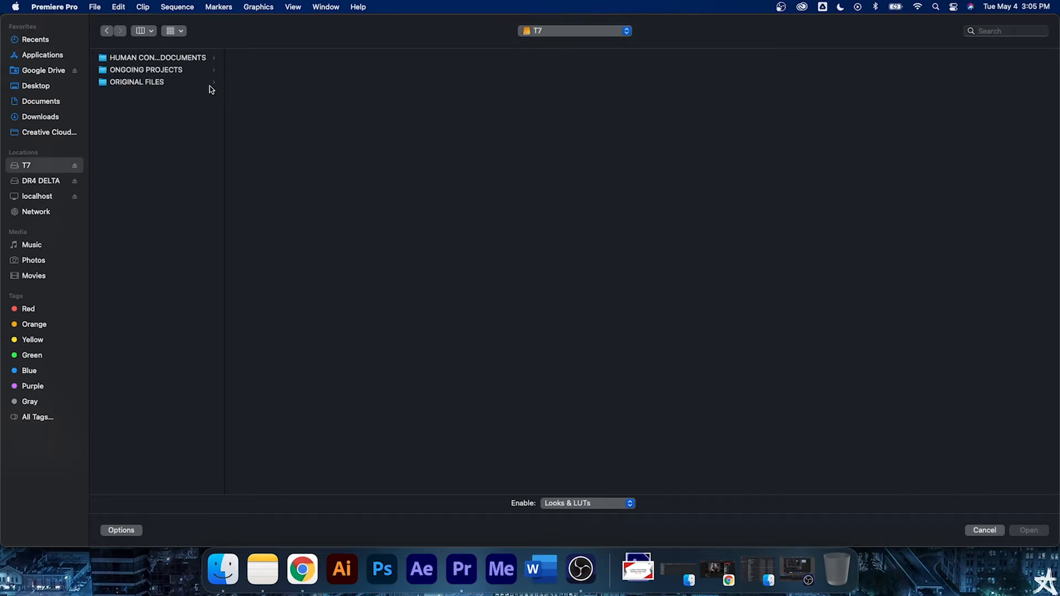
{"action": "left_click", "coordinate": [169, 70]}
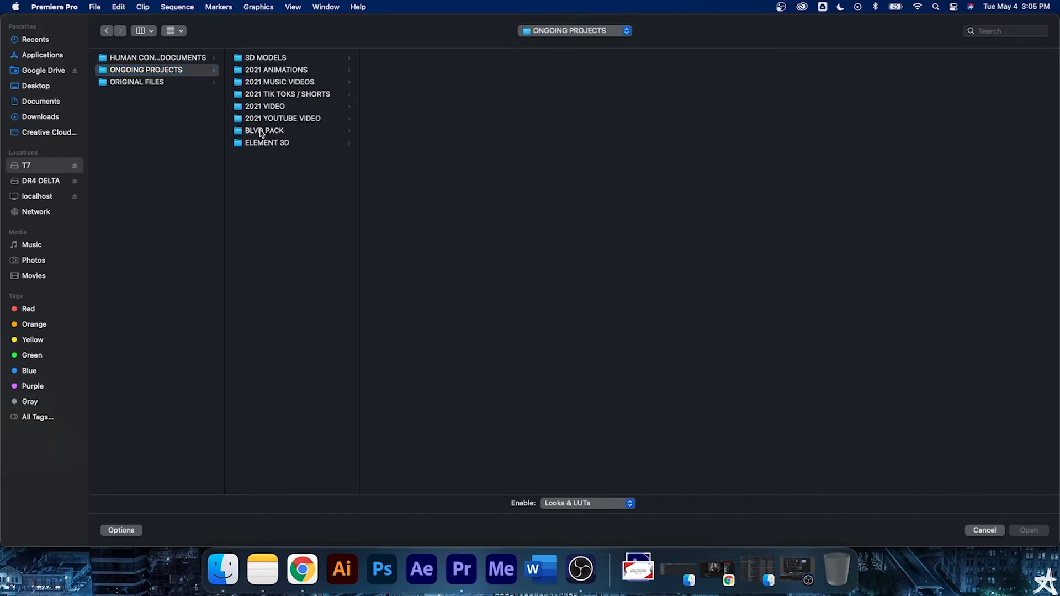
{"action": "left_click", "coordinate": [261, 132]}
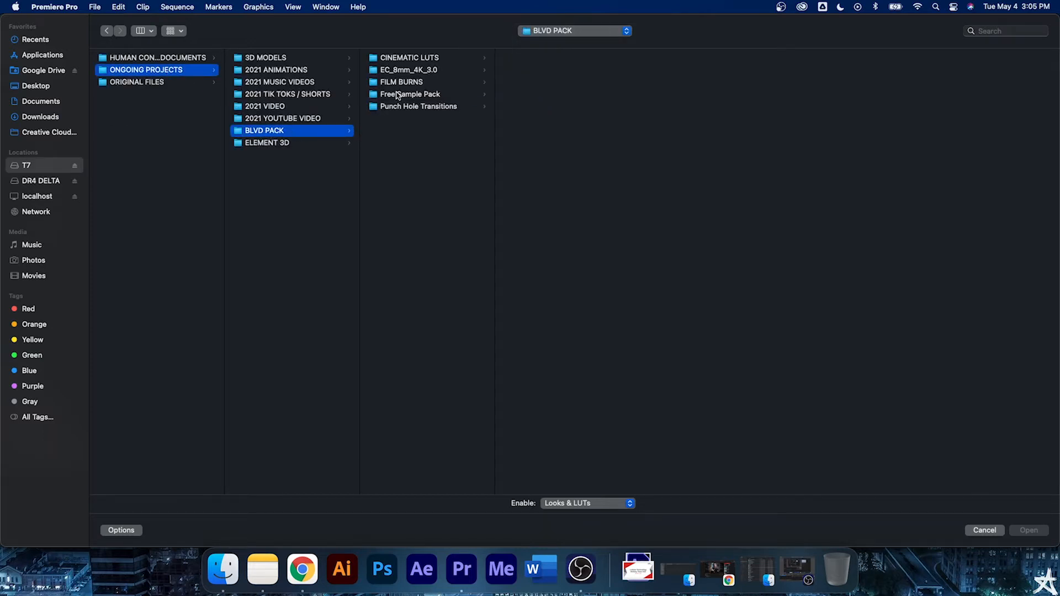
{"action": "left_click", "coordinate": [422, 58]}
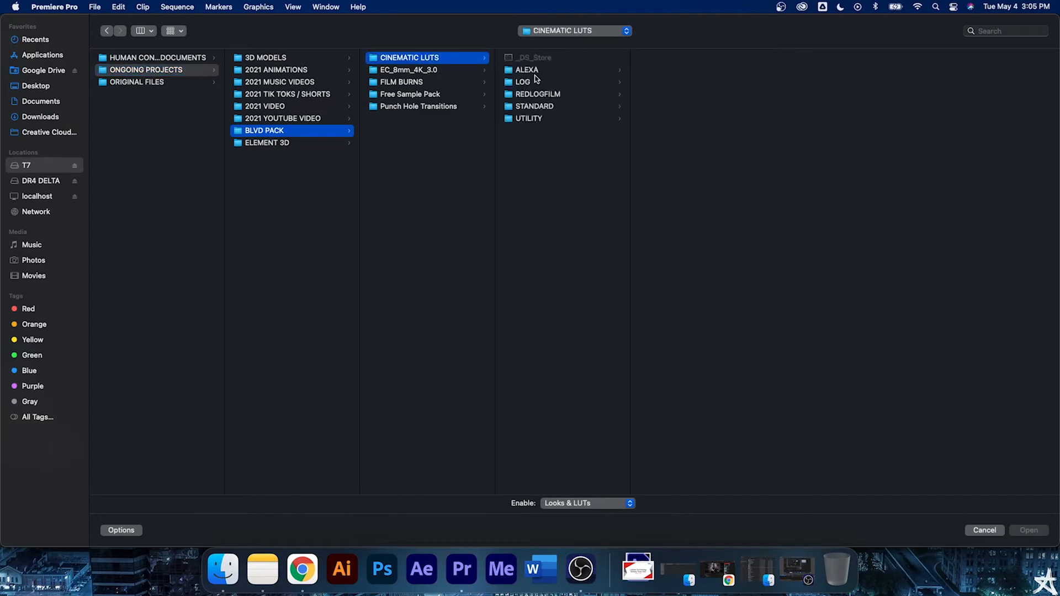
{"action": "left_click", "coordinate": [524, 82]}
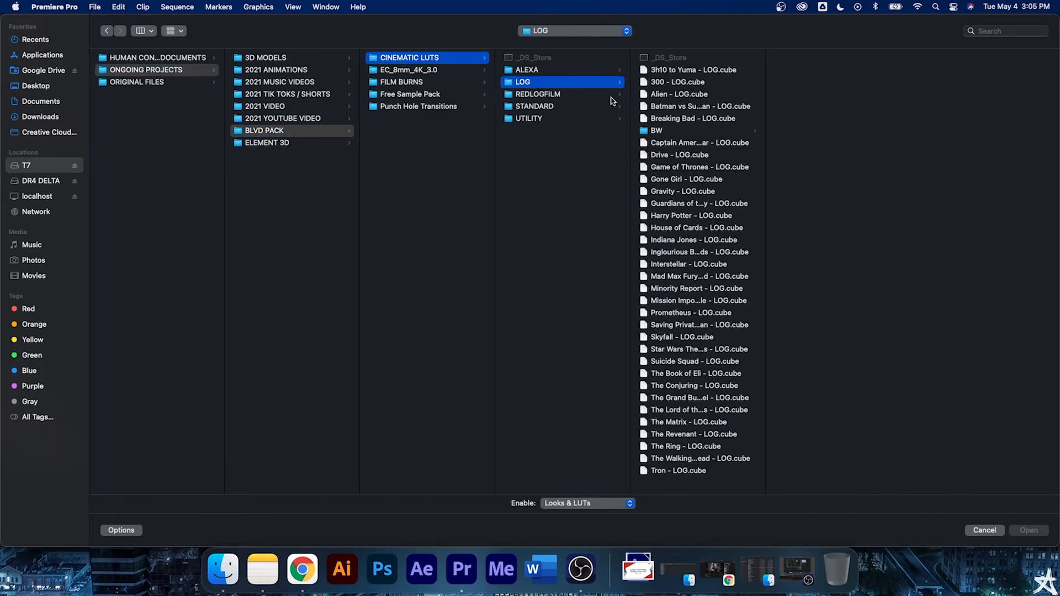
{"action": "left_click", "coordinate": [675, 158]}
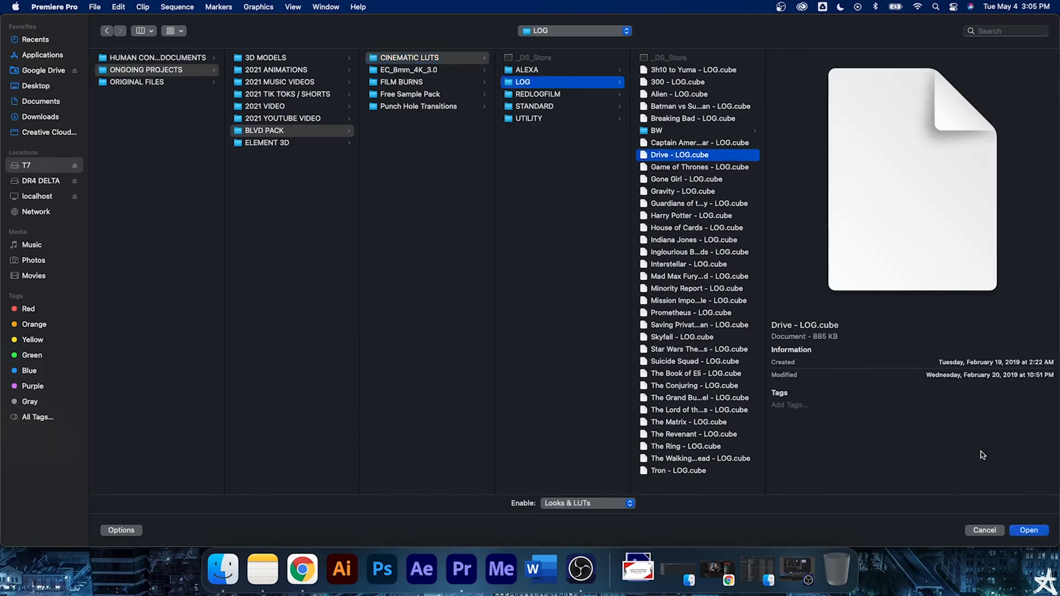
{"action": "left_click", "coordinate": [1028, 530]}
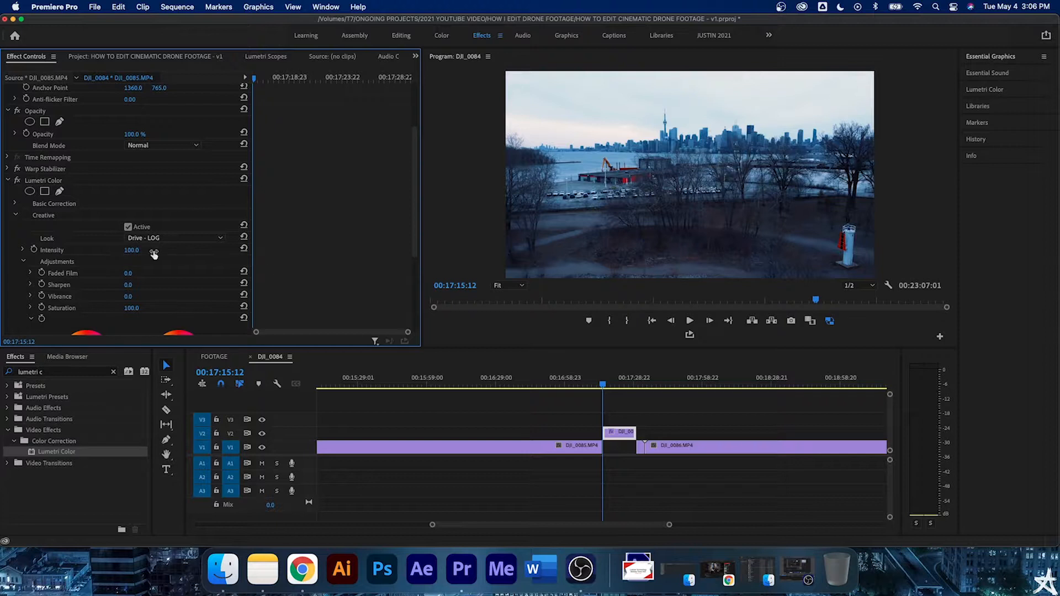
Set the intensity of the Drive - LOG creative look to 50.
{"action": "left_click", "coordinate": [137, 251]}
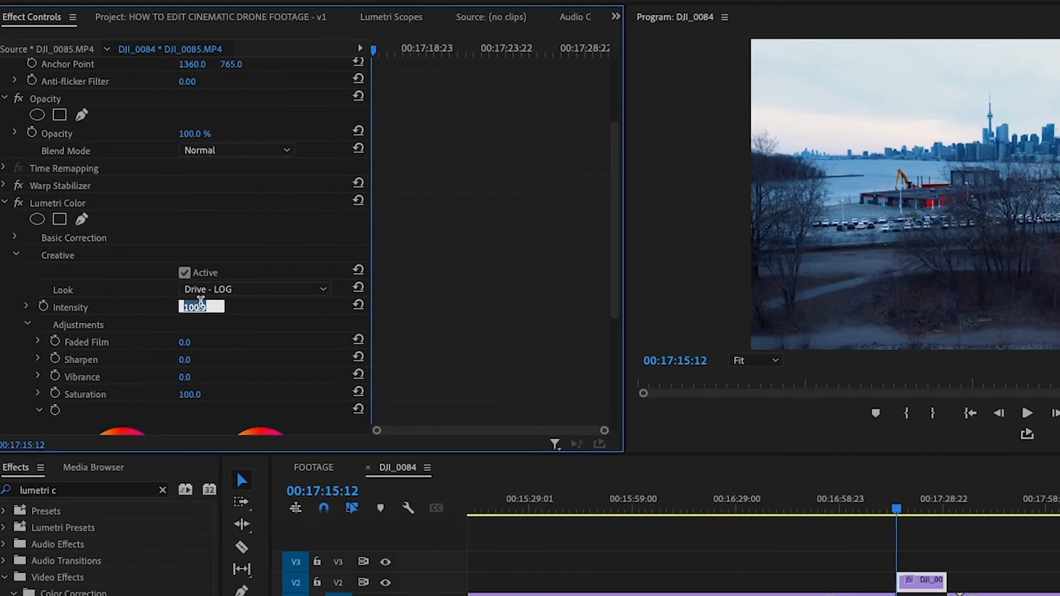
{"action": "type", "text": "50"}
{"action": "key", "text": "Return"}
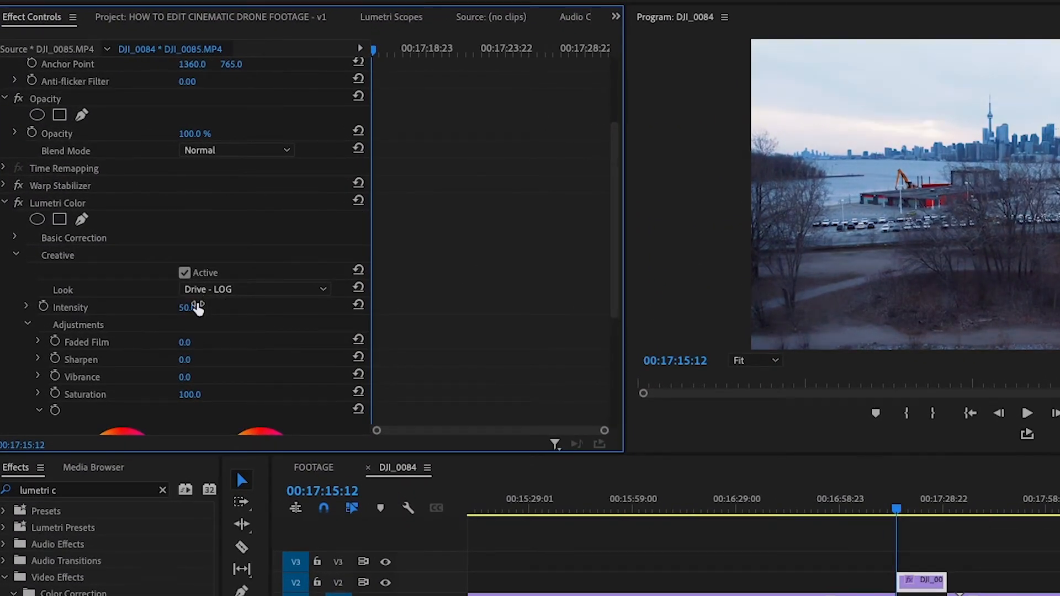
Set the intensity of the Drive - LOG creative look to 70.
{"action": "left_click", "coordinate": [200, 304]}
{"action": "type", "text": "70"}
{"action": "key", "text": "Return"}
Expand the Lumetri Basic Correction settings and set the highlights to -75.
{"action": "left_click", "coordinate": [15, 238]}
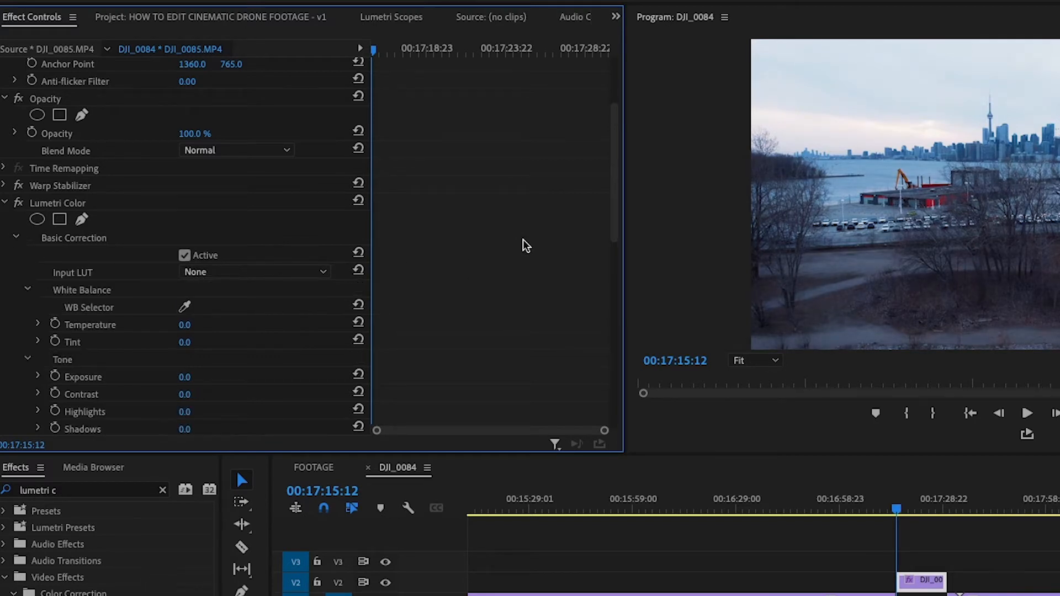
{"action": "scroll", "coordinate": [525, 245], "scroll_direction": "down", "scroll_amount": 2}
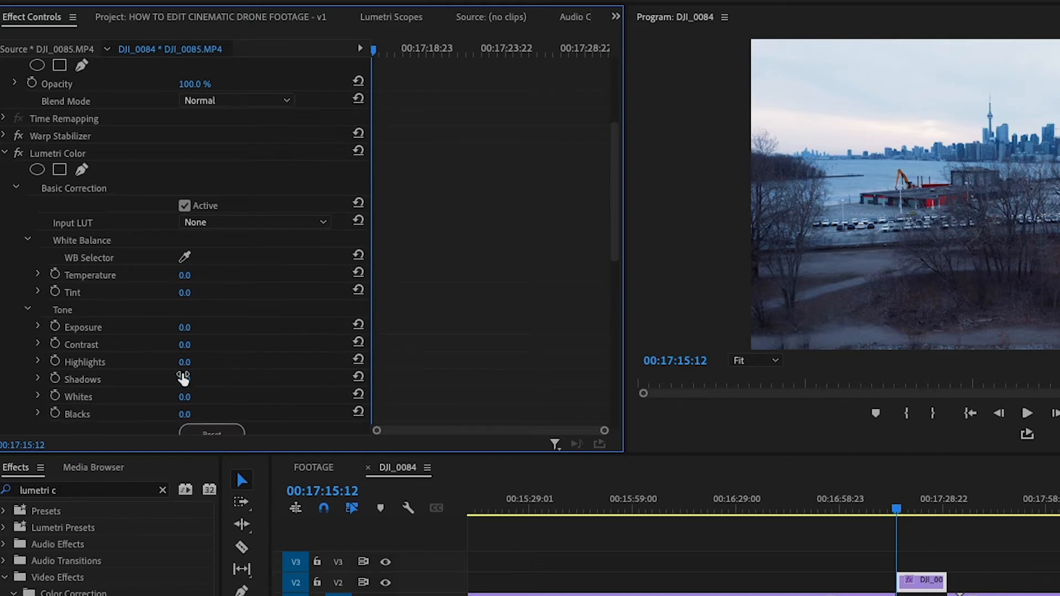
{"action": "left_click", "coordinate": [183, 362]}
{"action": "type", "text": "-25"}
{"action": "key", "text": "Return"}
{"action": "left_click_drag", "start_coordinate": [189, 362], "coordinate": [166, 362]}
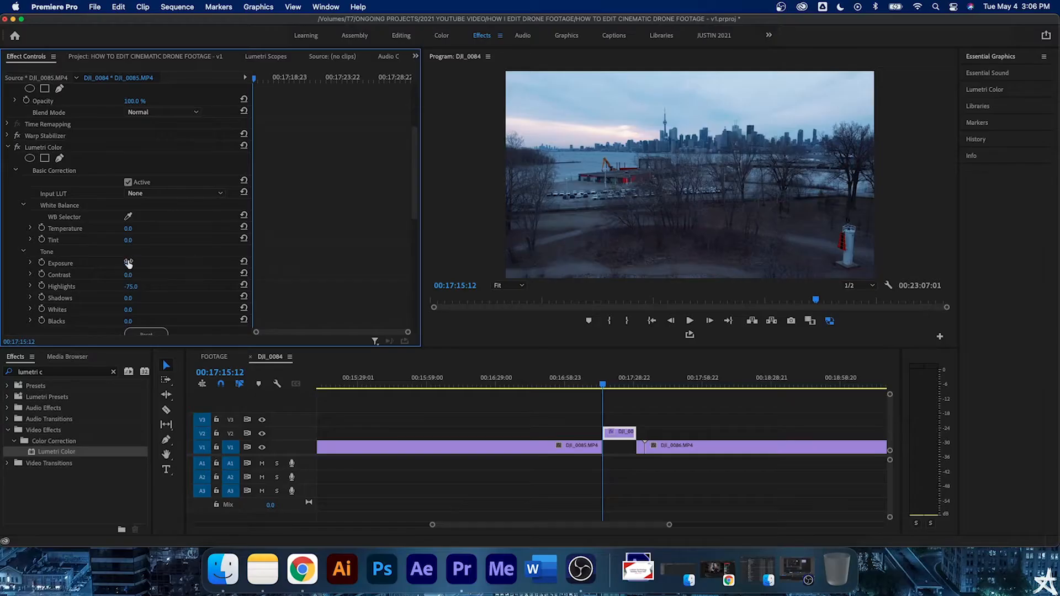
Set the exposure to 0.5 and the contrast to 40 in the Lumetri Basic Correction tone settings.
{"action": "left_click", "coordinate": [128, 263]}
{"action": "key", "text": "Return"}
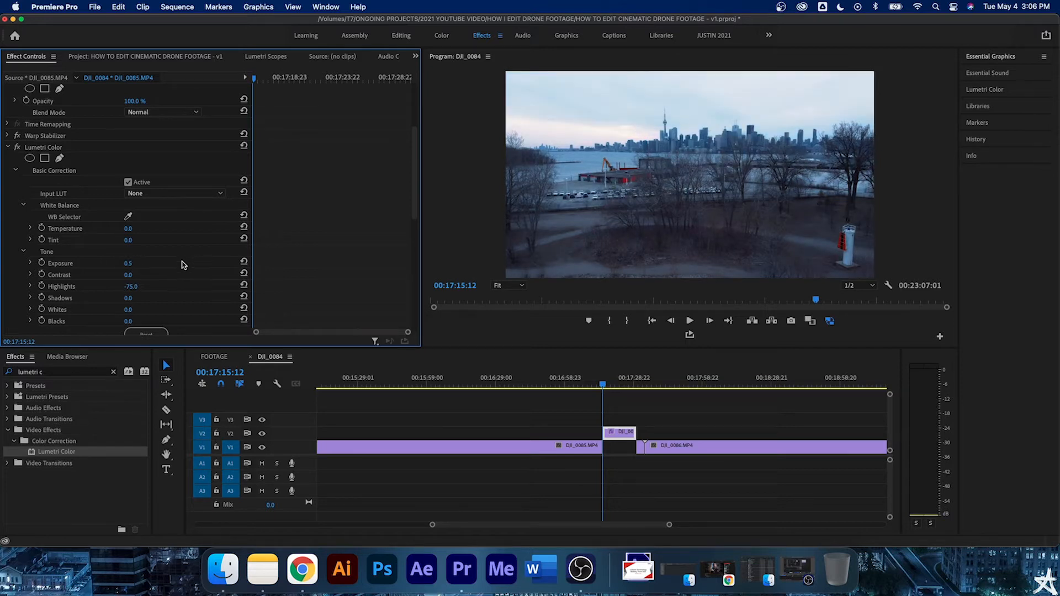
{"action": "left_click", "coordinate": [139, 274]}
{"action": "type", "text": "25"}
{"action": "key", "text": "Return"}
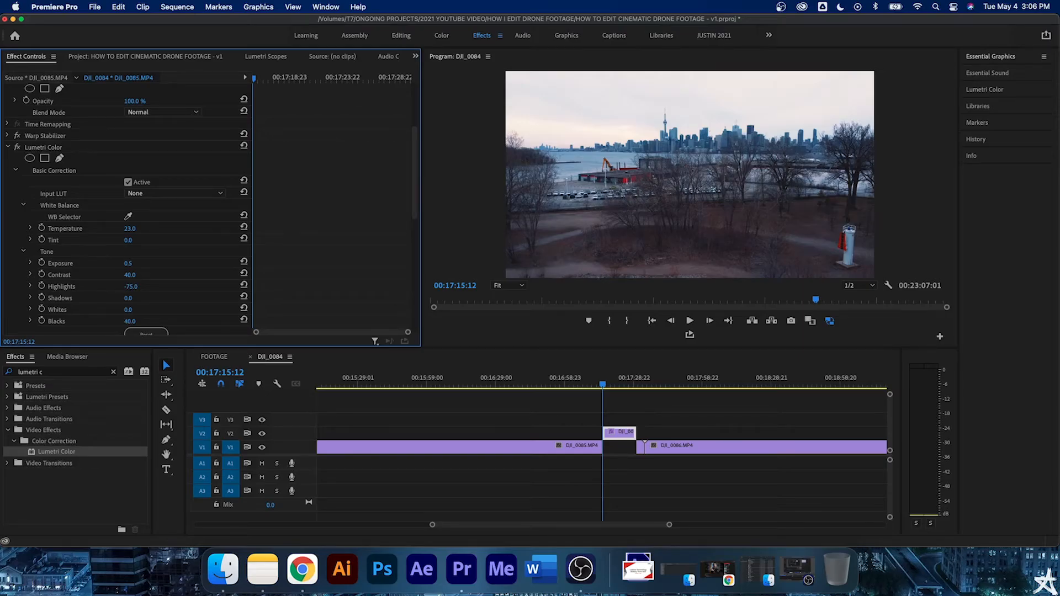
Set the tone values to shadows -20, whites -34, highlights -126 and exposure 1.0.
{"action": "left_click_drag", "start_coordinate": [129, 299], "coordinate": [112, 299]}
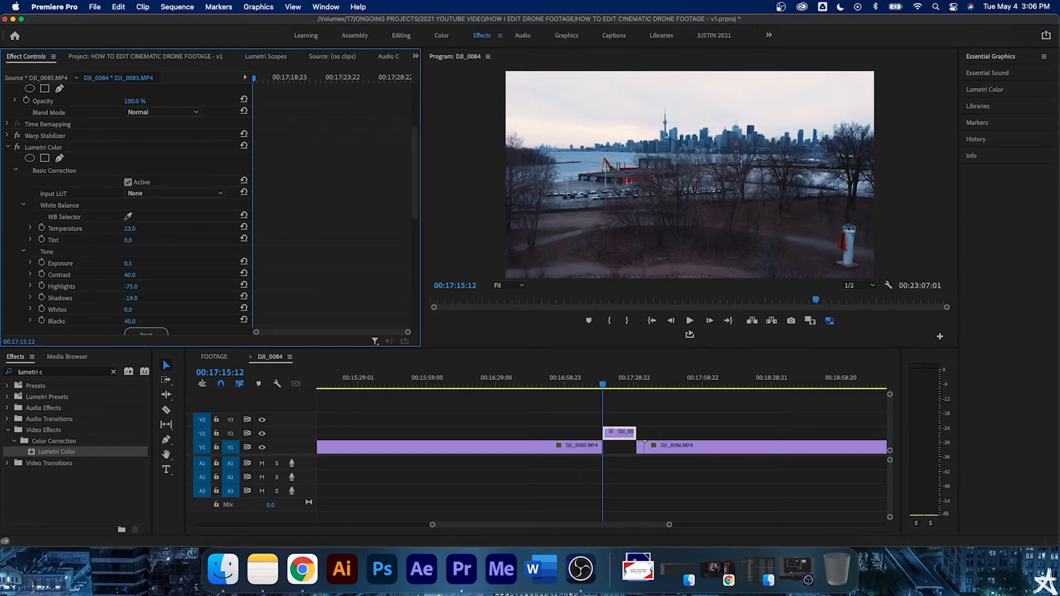
{"action": "left_click_drag", "start_coordinate": [127, 311], "coordinate": [72, 287]}
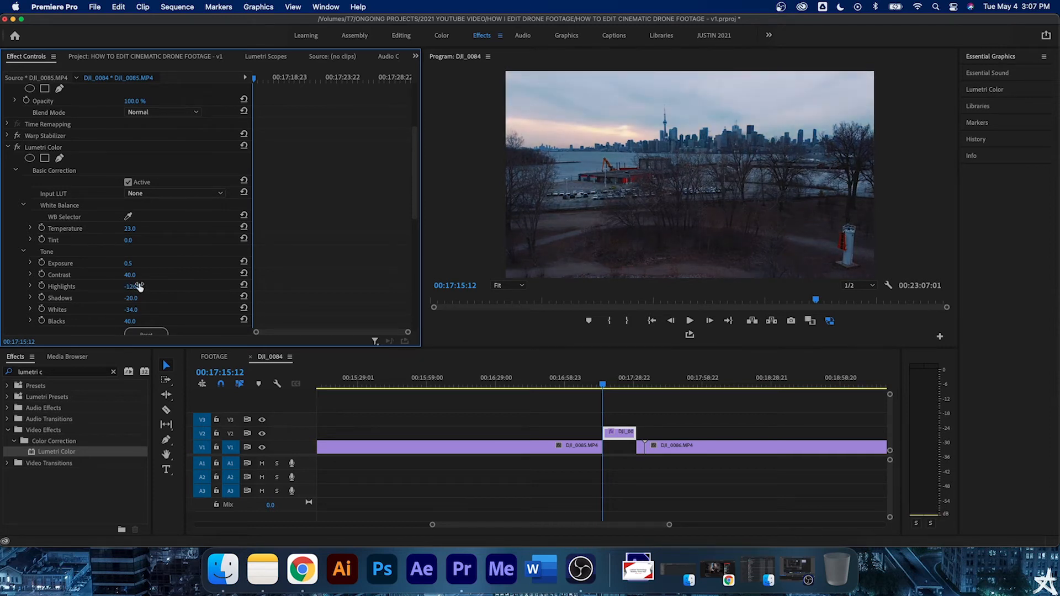
{"action": "left_click", "coordinate": [138, 263]}
{"action": "type", "text": "1"}
{"action": "key", "text": "Return"}
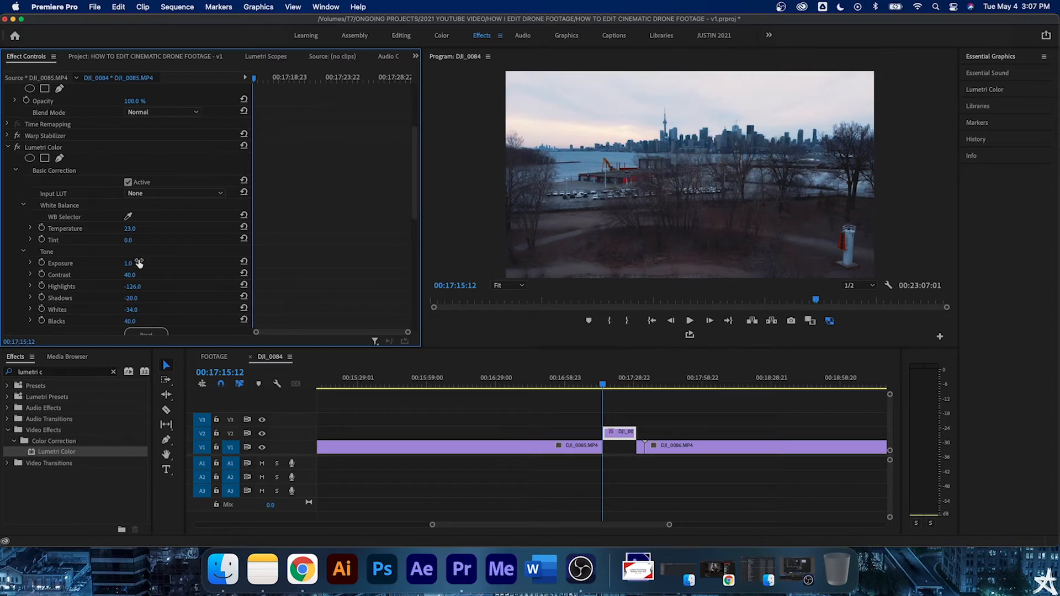
Switch Lumetri Color off and on to compare the graded shot with the original, and look over the creative adjustments.
{"action": "left_click", "coordinate": [17, 147]}
{"action": "left_click", "coordinate": [17, 148]}
{"action": "left_click", "coordinate": [18, 147]}
{"action": "left_click", "coordinate": [18, 147]}
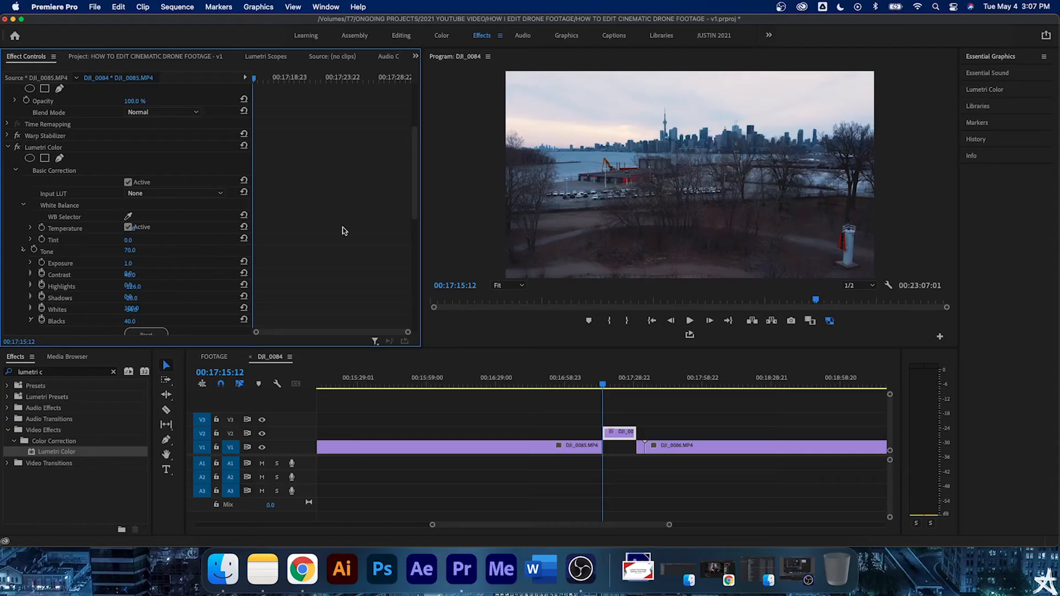
{"action": "left_click_drag", "start_coordinate": [413, 207], "coordinate": [411, 262]}
{"action": "left_click", "coordinate": [131, 322]}
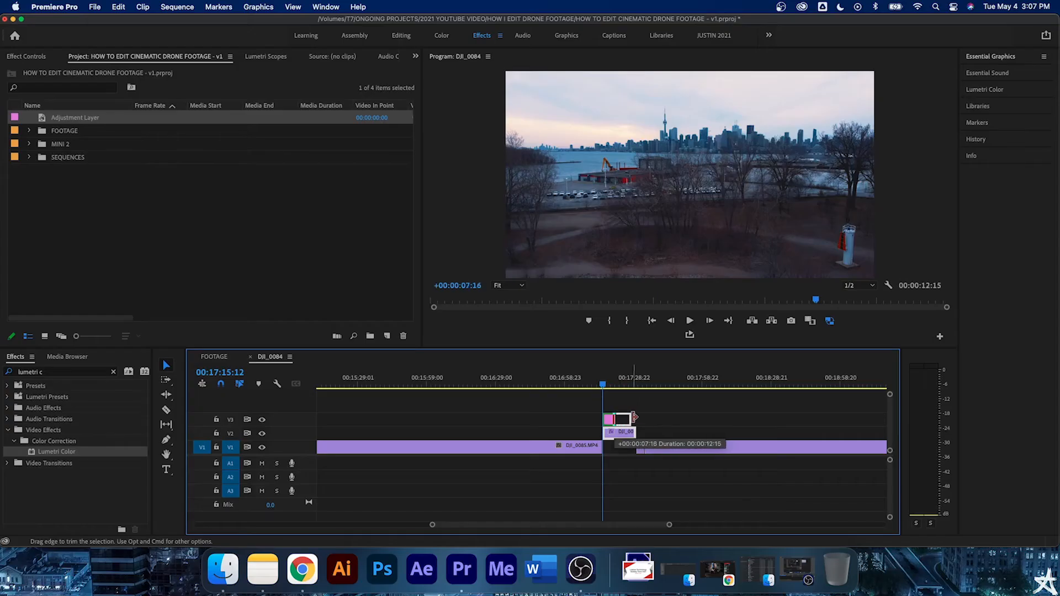
Trim the V3 adjustment layer to the end of the V2 clip and apply the Crop effect to it.
{"action": "left_click_drag", "start_coordinate": [657, 417], "coordinate": [639, 417]}
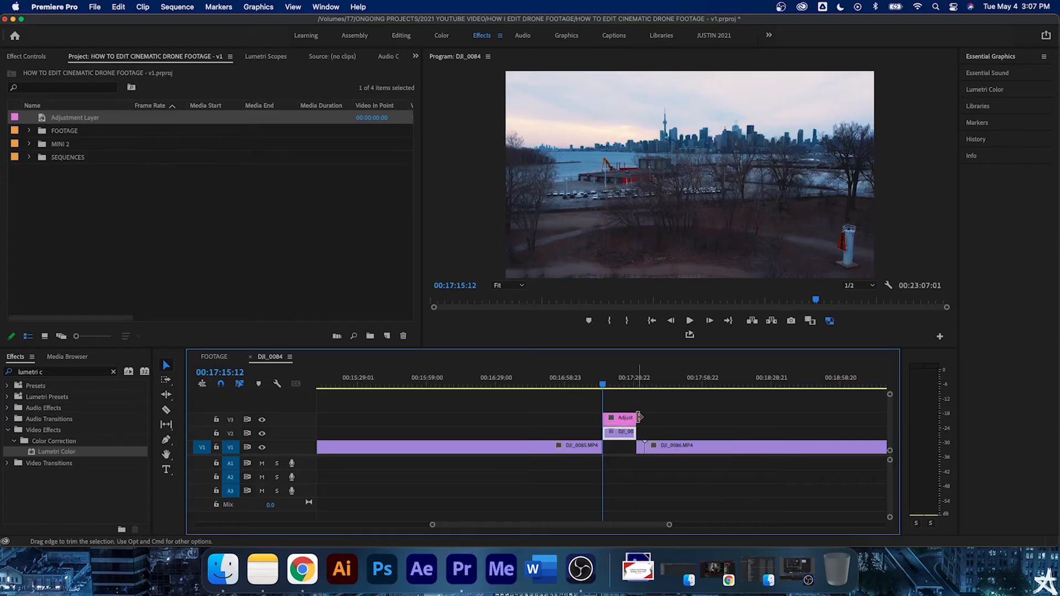
{"action": "left_click", "coordinate": [626, 421]}
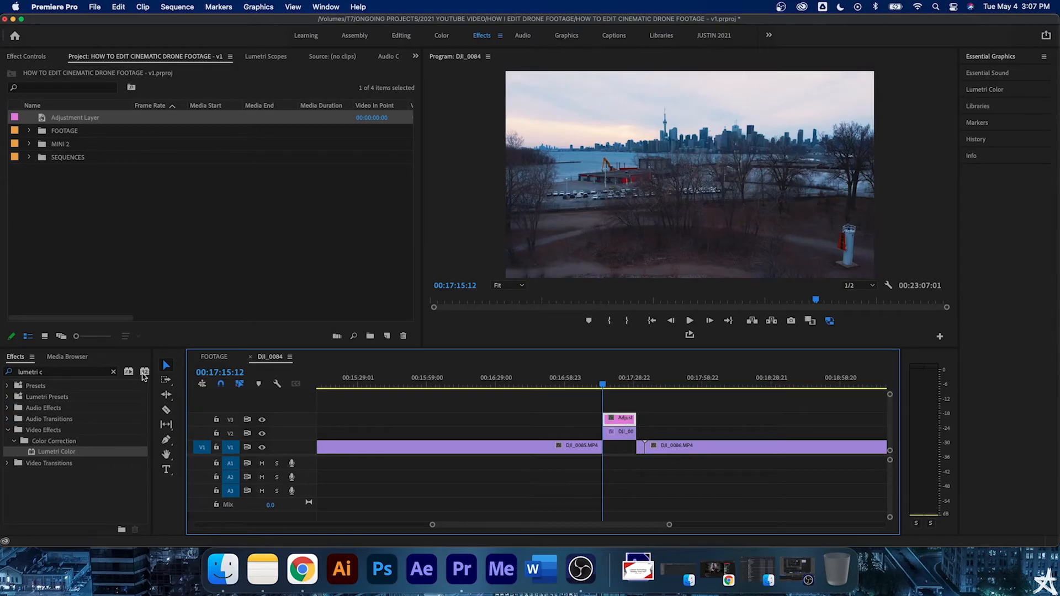
{"action": "left_click", "coordinate": [5, 371]}
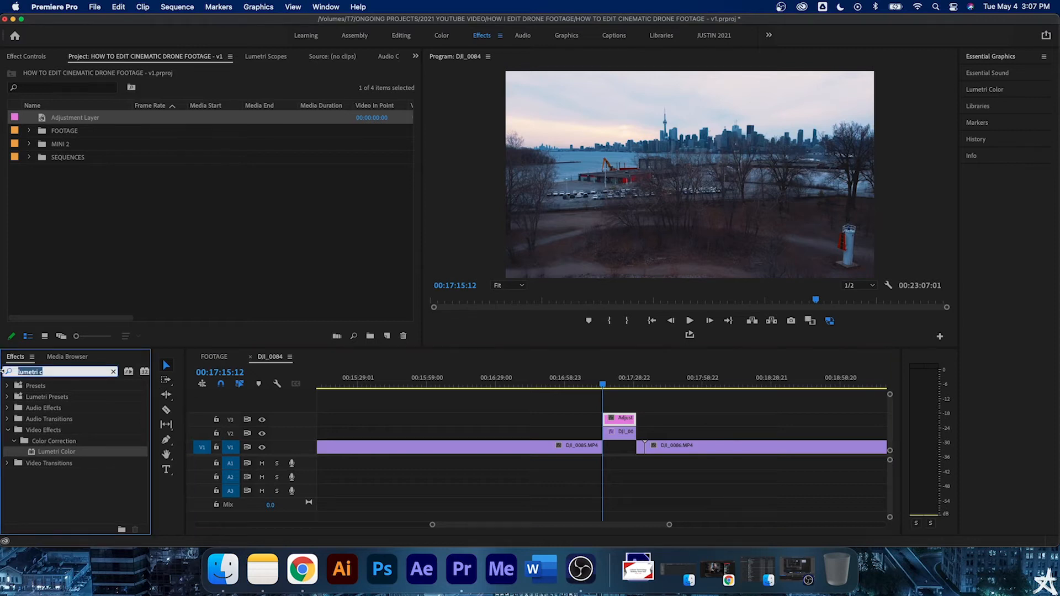
{"action": "type", "text": "lett"}
{"action": "key", "text": "BackSpace"}
{"action": "key", "text": "BackSpace"}
{"action": "key", "text": "BackSpace"}
{"action": "key", "text": "BackSpace"}
{"action": "type", "text": "crop"}
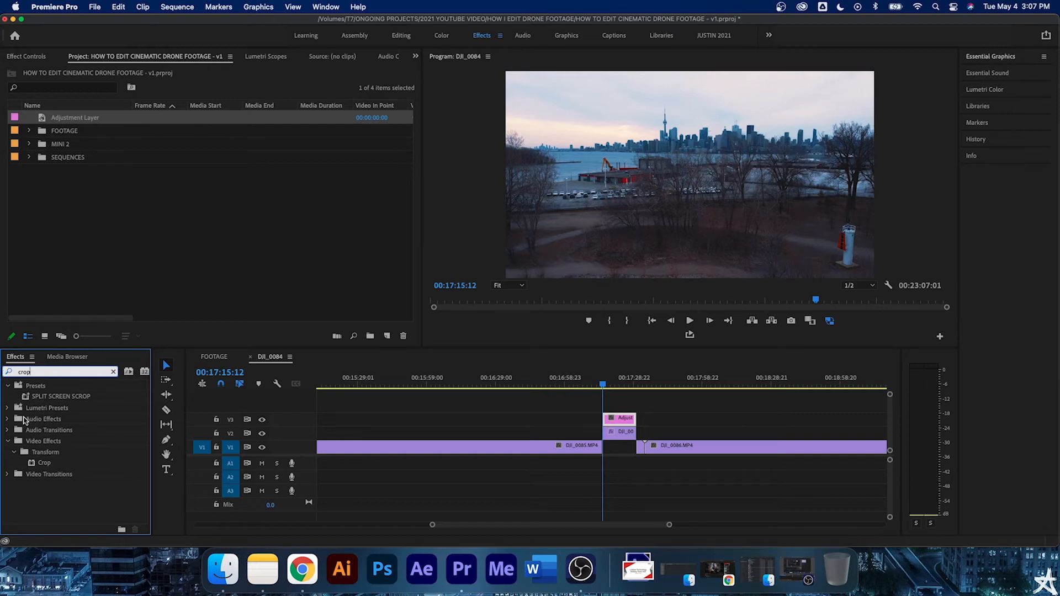
{"action": "left_click_drag", "start_coordinate": [46, 464], "coordinate": [618, 419]}
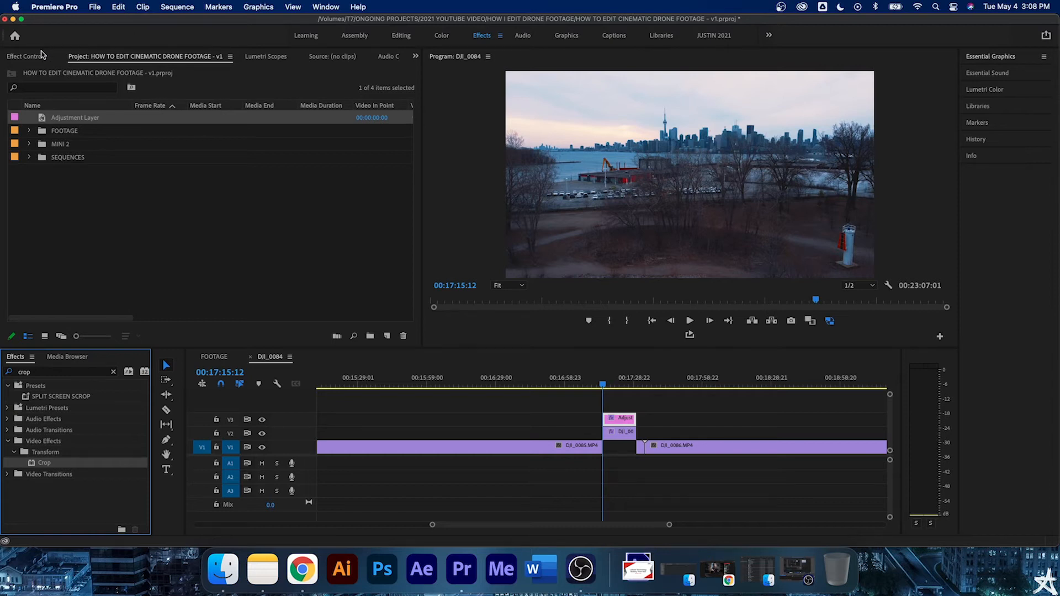
Set the adjustment layer's Crop to 18% at the top and 18% at the bottom for cinematic black bars.
{"action": "left_click", "coordinate": [32, 58]}
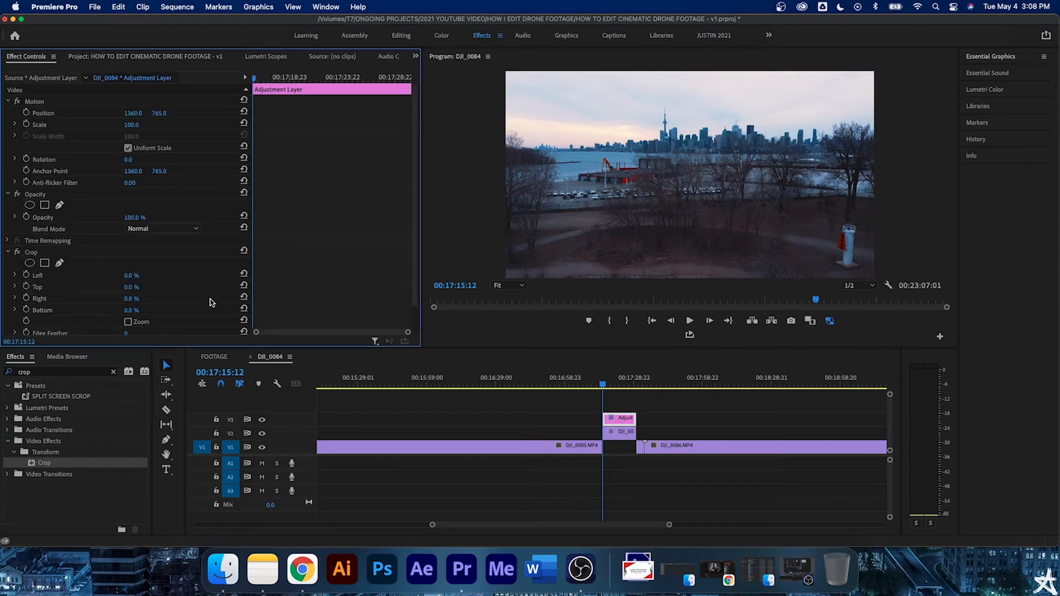
{"action": "left_click", "coordinate": [132, 286]}
{"action": "type", "text": "13"}
{"action": "key", "text": "Return"}
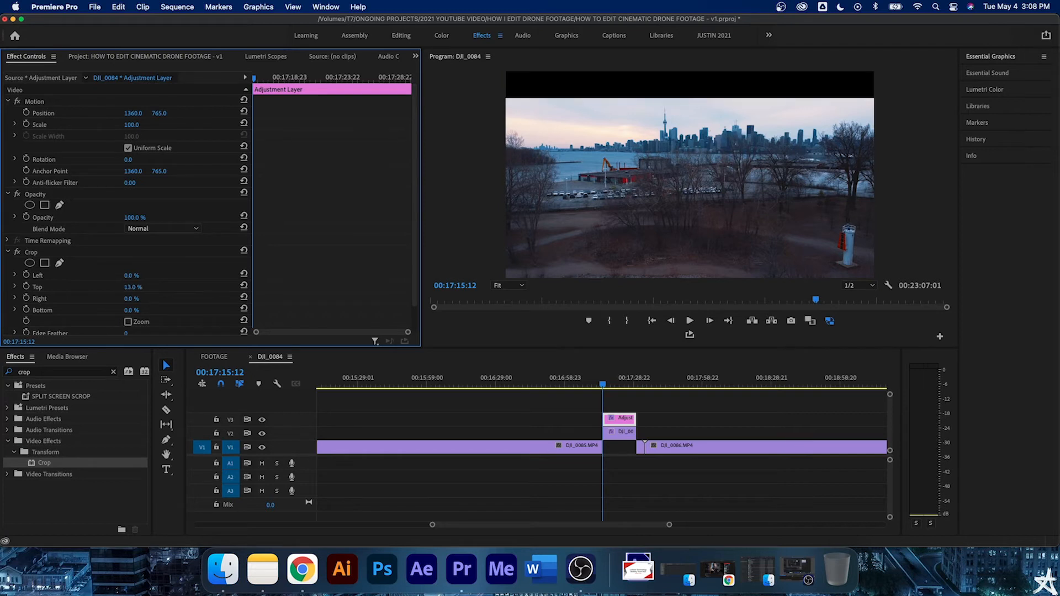
{"action": "left_click", "coordinate": [139, 286]}
{"action": "type", "text": "18"}
{"action": "key", "text": "Return"}
{"action": "left_click", "coordinate": [131, 310]}
{"action": "type", "text": "18"}
{"action": "key", "text": "Return"}
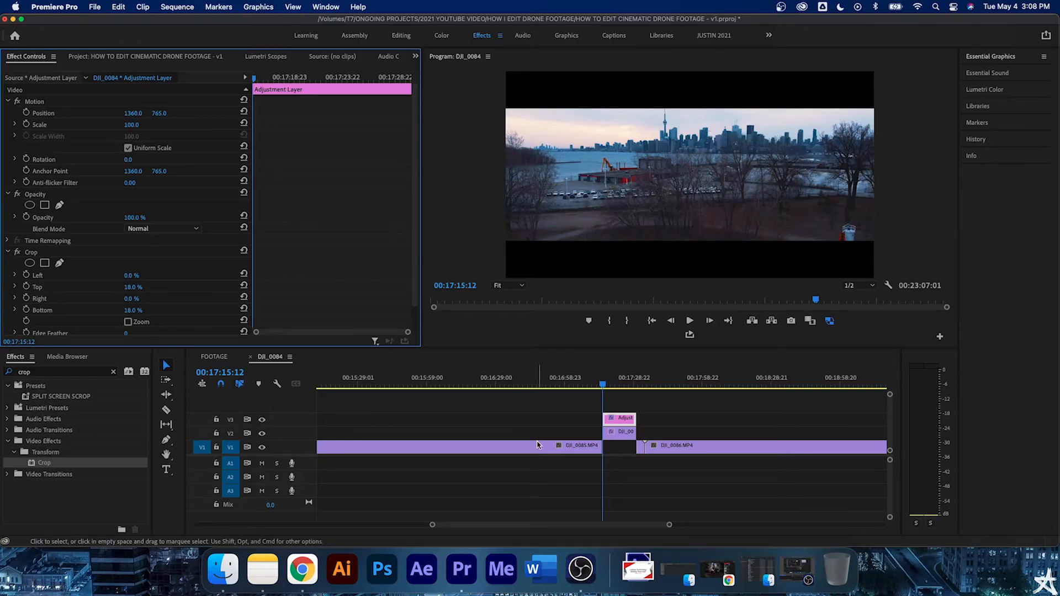
Keyframe the V2 clip's vertical position from 505 at its start (00:17:15:12) to 1012.6 at its end (00:17:30:10).
{"action": "left_click", "coordinate": [617, 432]}
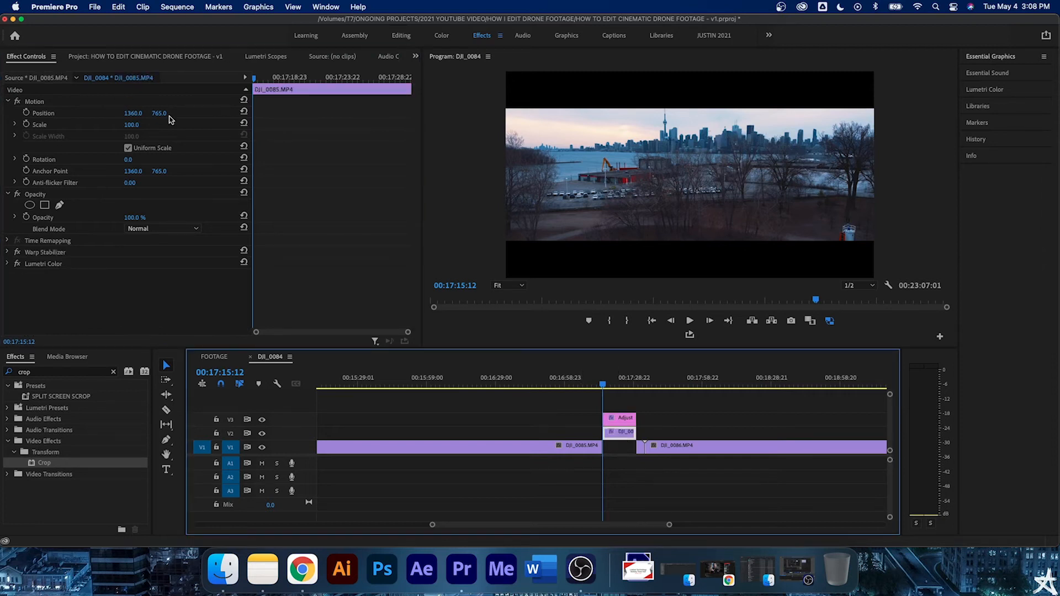
{"action": "left_click_drag", "start_coordinate": [162, 115], "coordinate": [22, 116]}
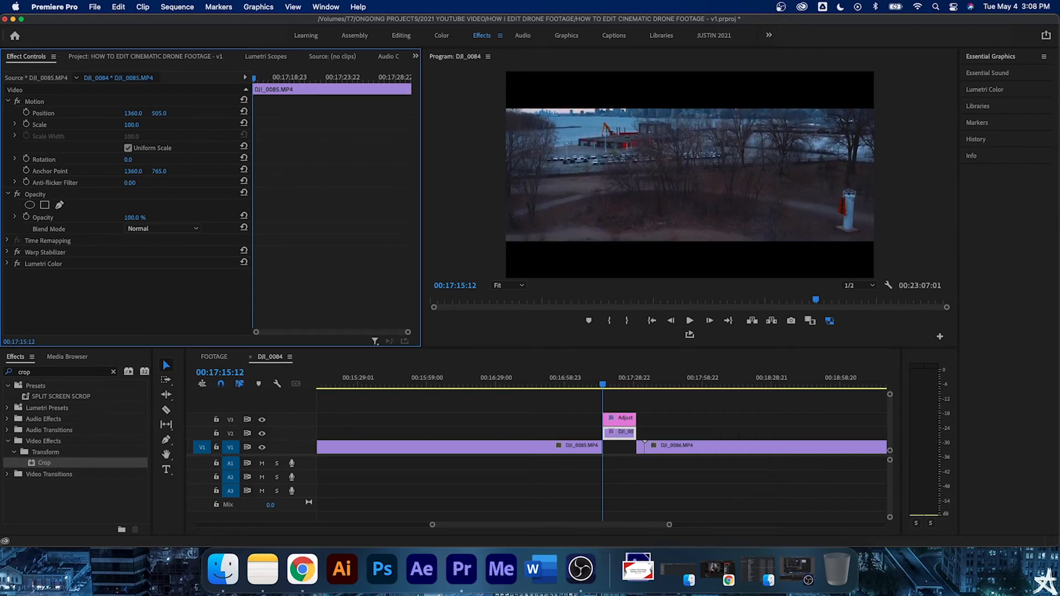
{"action": "left_click", "coordinate": [26, 113]}
{"action": "left_click_drag", "start_coordinate": [604, 387], "coordinate": [634, 386]}
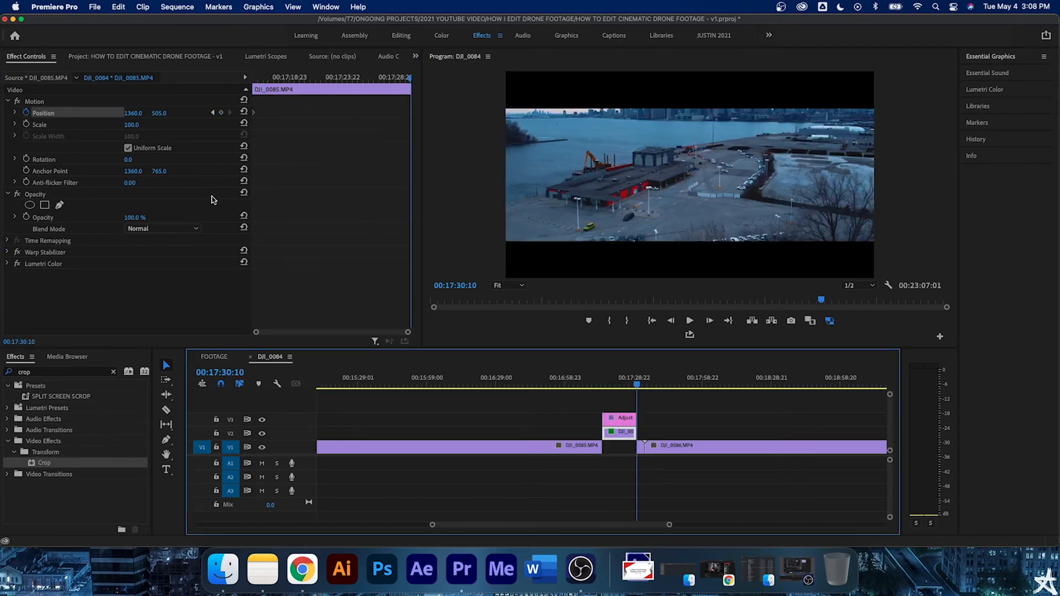
{"action": "left_click_drag", "start_coordinate": [163, 114], "coordinate": [472, 125]}
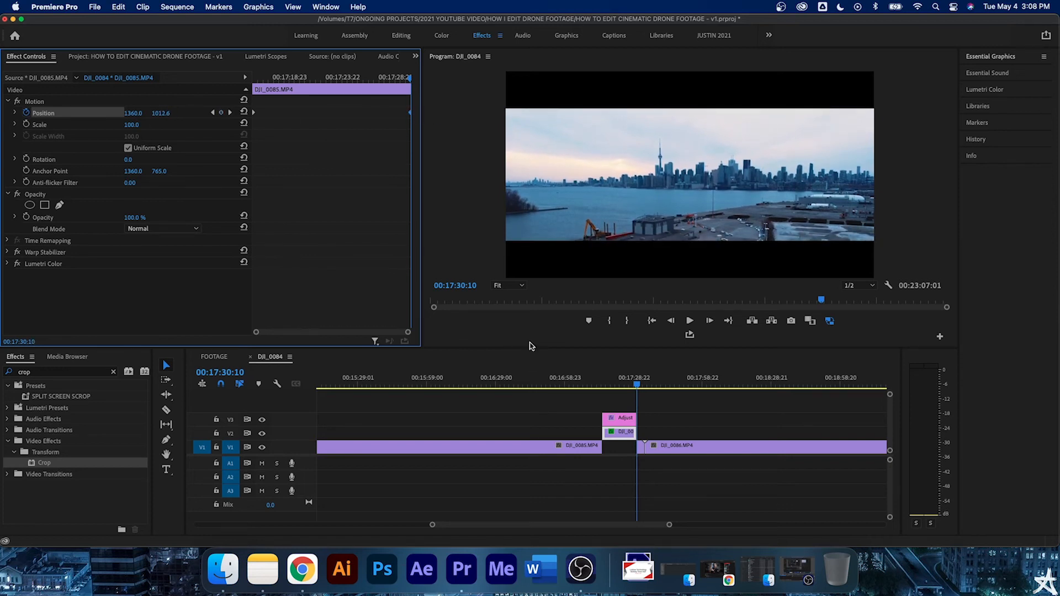
Return to the start of the V2 clip, mark the clip's range and render its preview.
{"action": "left_click", "coordinate": [604, 387]}
{"action": "key", "text": "x"}
{"action": "key", "text": "Return"}
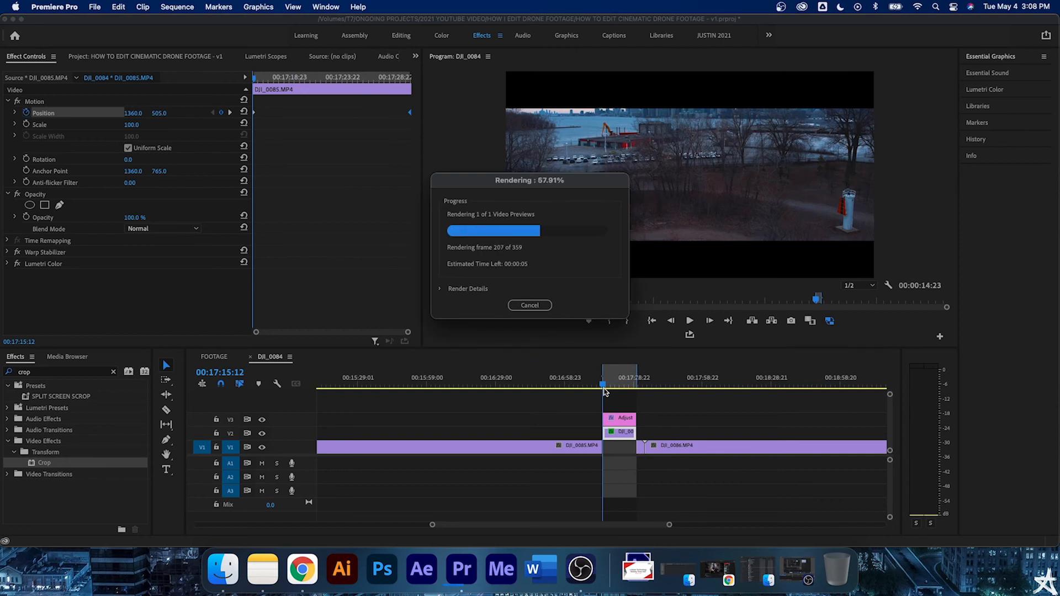